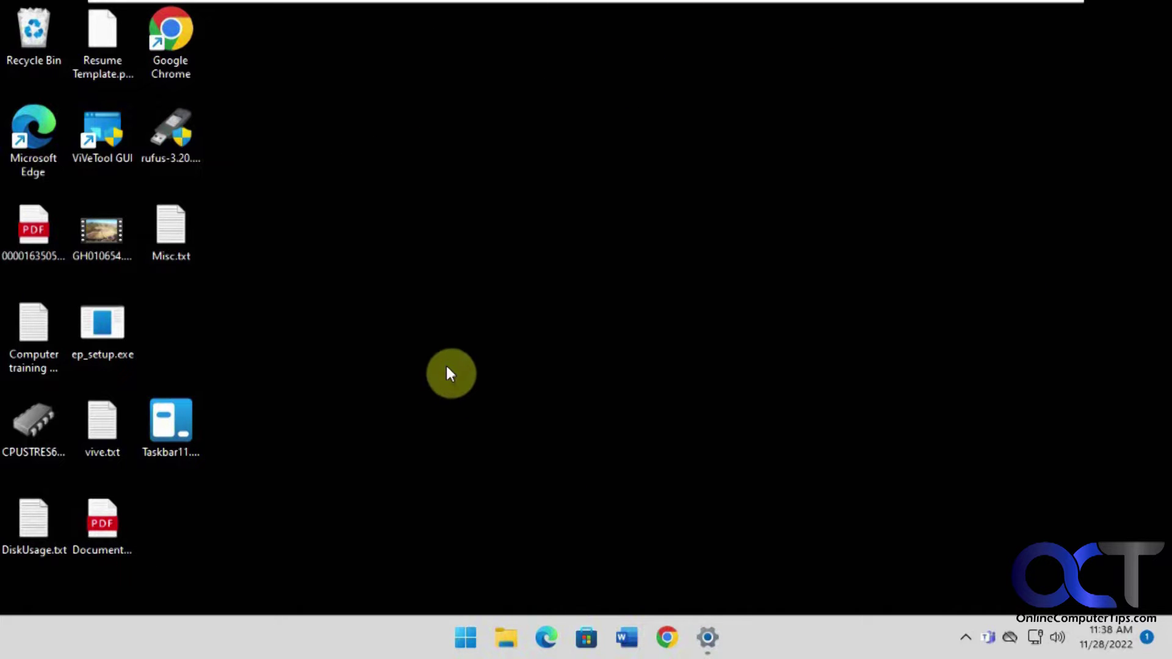
# Run Taskbar11.exe from its desktop icon to launch the Taskbar11 utility
pyautogui.rightClick(449, 372)
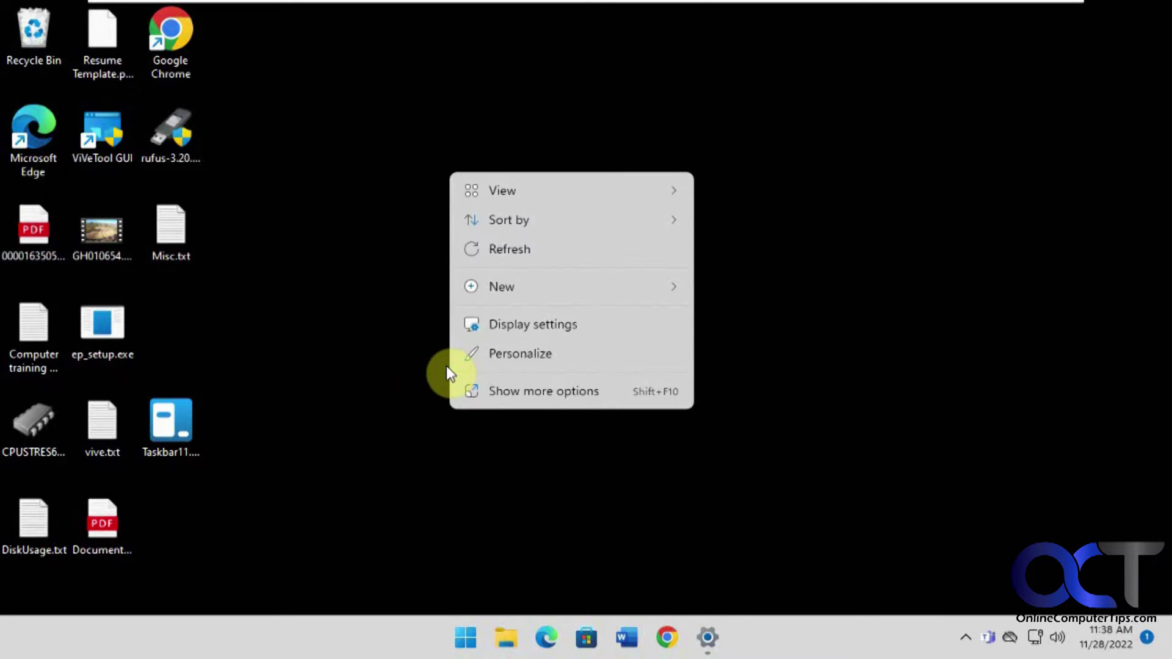
pyautogui.click(804, 391)
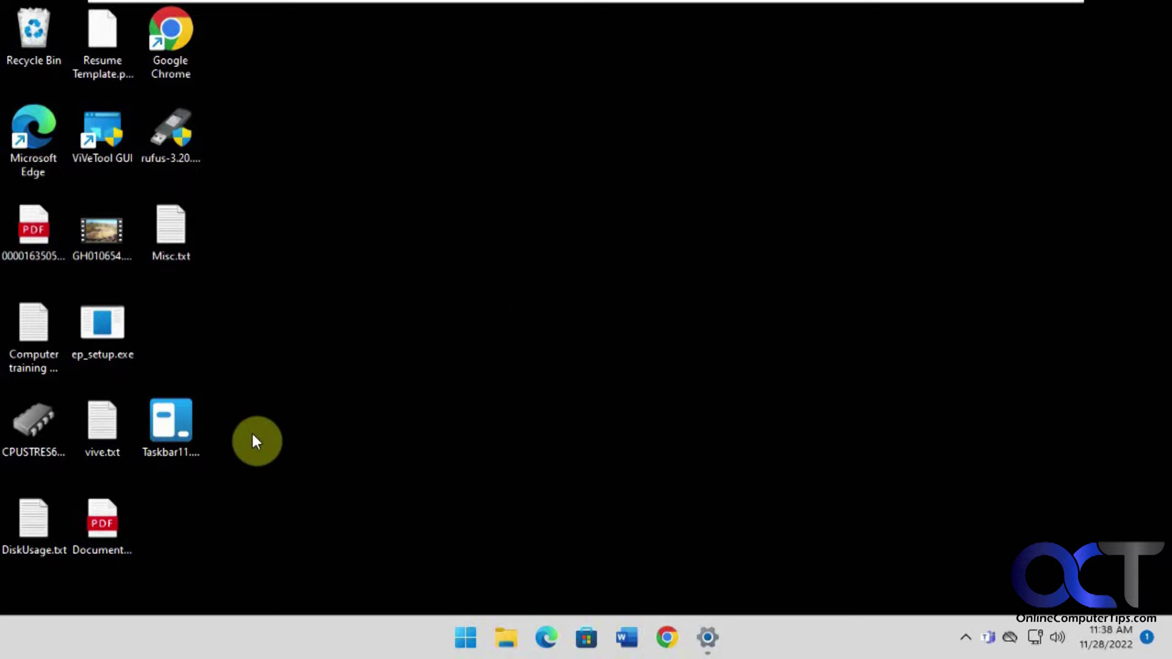
pyautogui.click(181, 434)
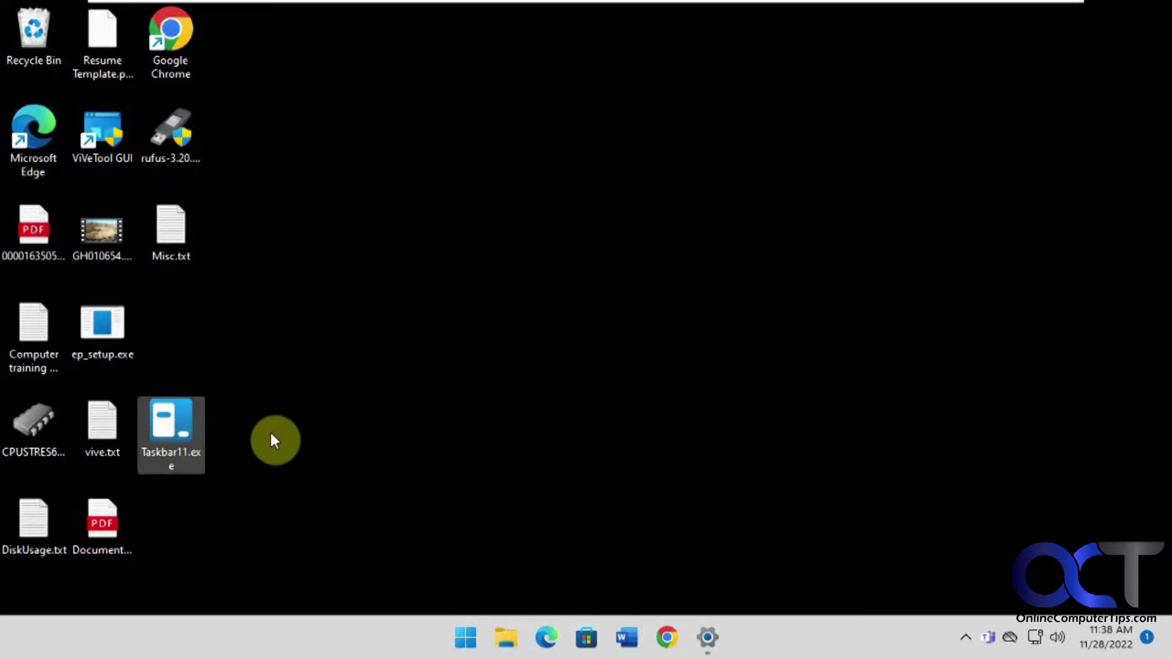
pyautogui.doubleClick(171, 435)
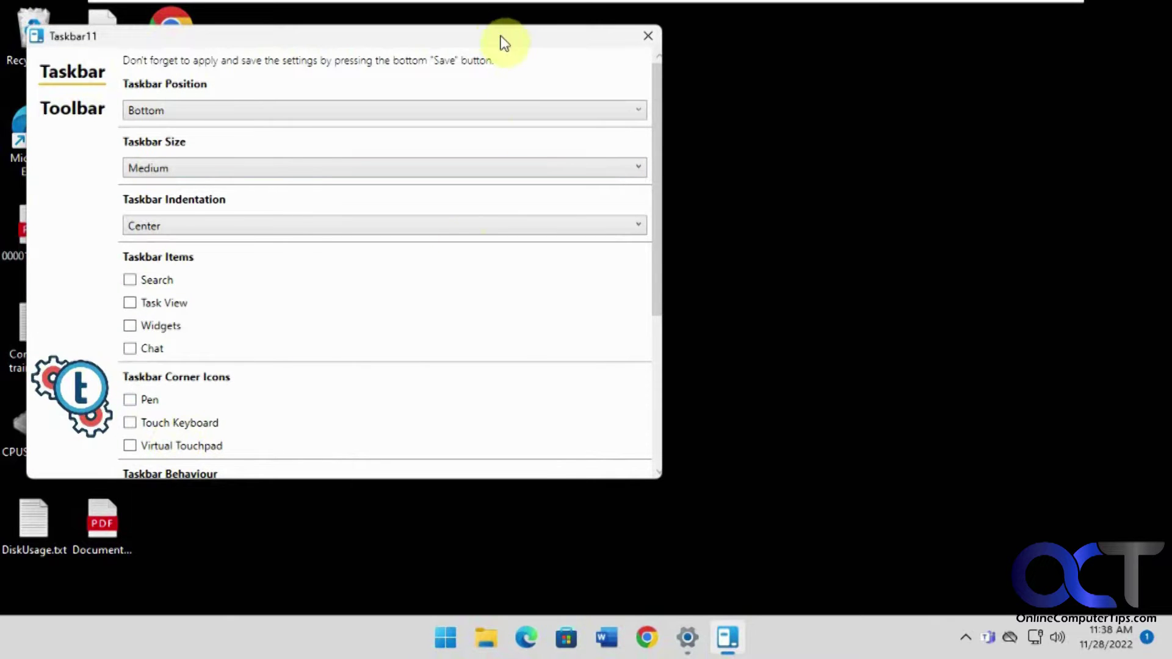
# Save taskbar position Top in Taskbar11, then view Windows 11 Pro 22H2 in Settings About
pyautogui.moveTo(502, 38); pyautogui.dragTo(821, 82)
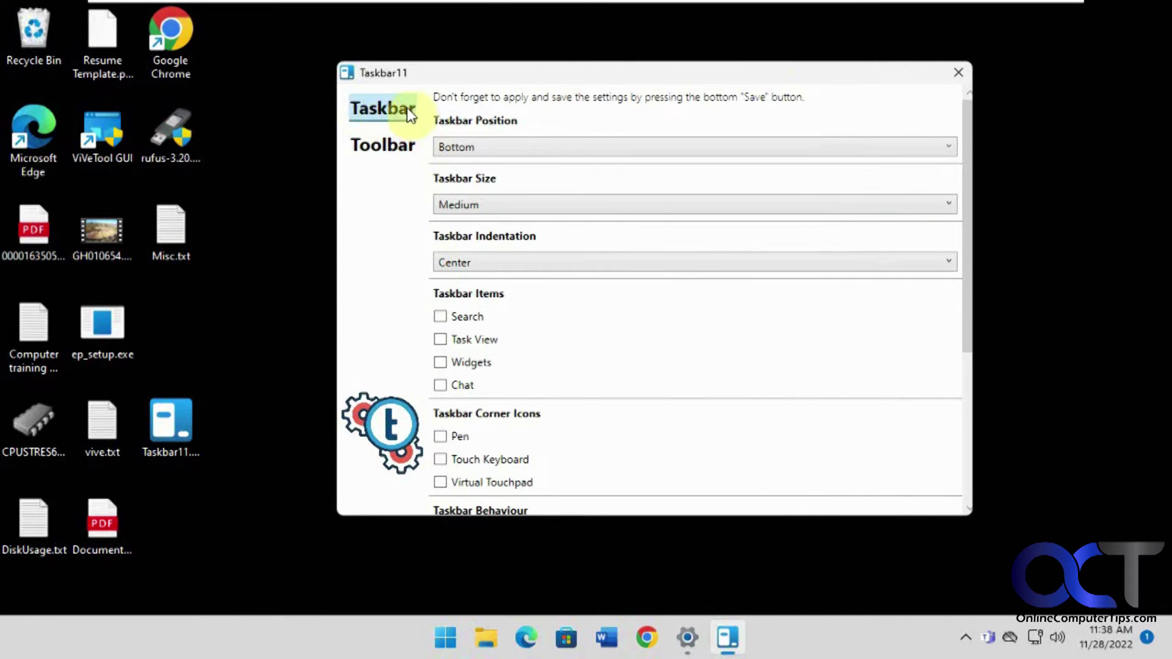
pyautogui.click(529, 147)
pyautogui.click(507, 163)
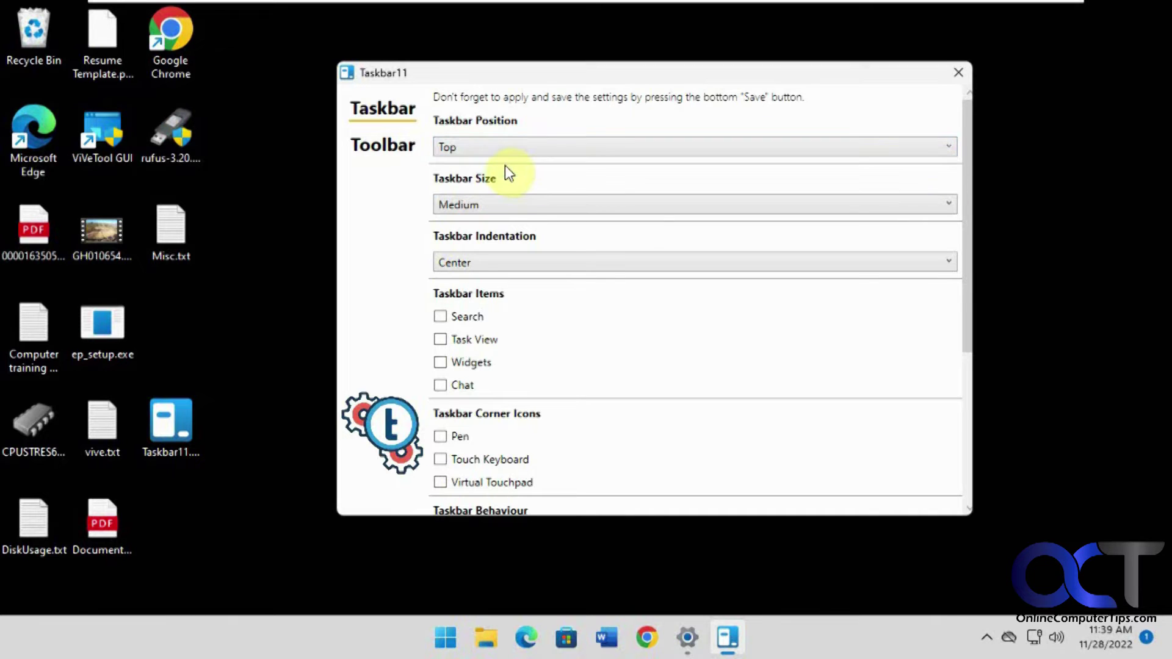
pyautogui.scroll(-3, 563, 314)
pyautogui.scroll(-1, 563, 340)
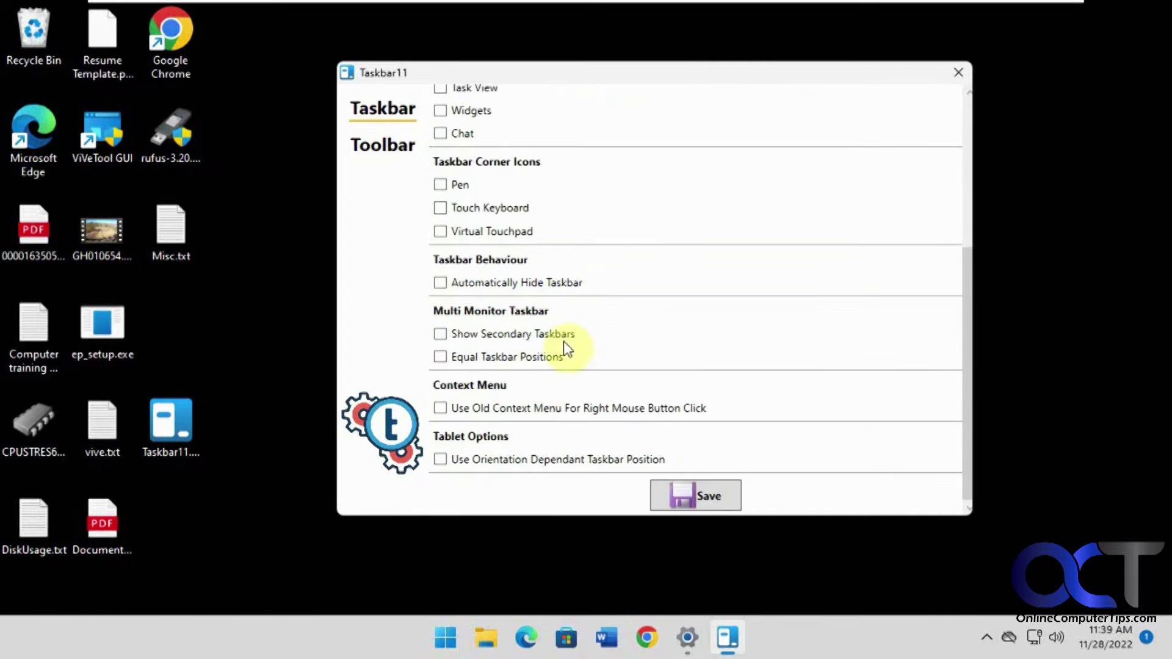
pyautogui.click(706, 495)
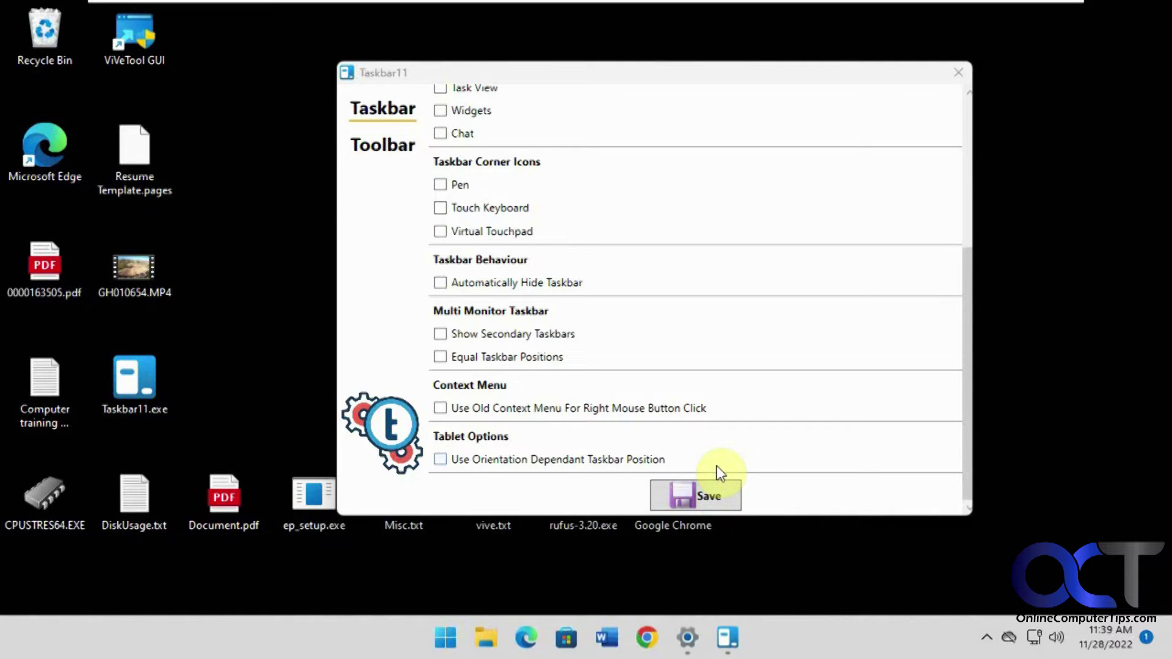
pyautogui.click(687, 637)
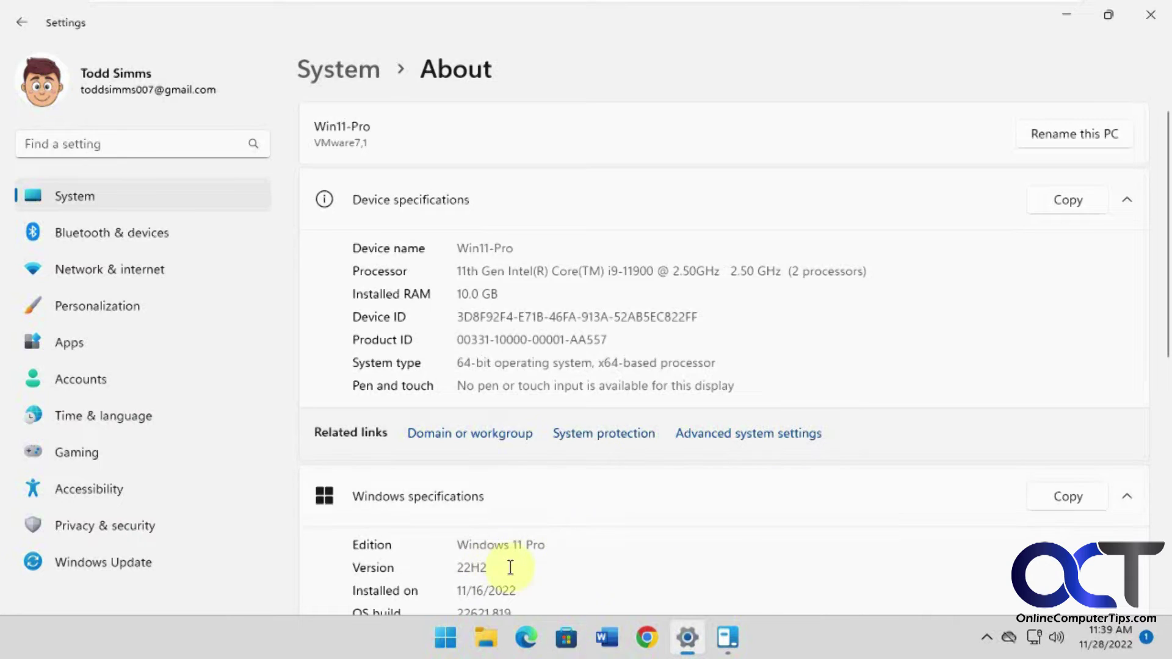
pyautogui.scroll(-2, 511, 565)
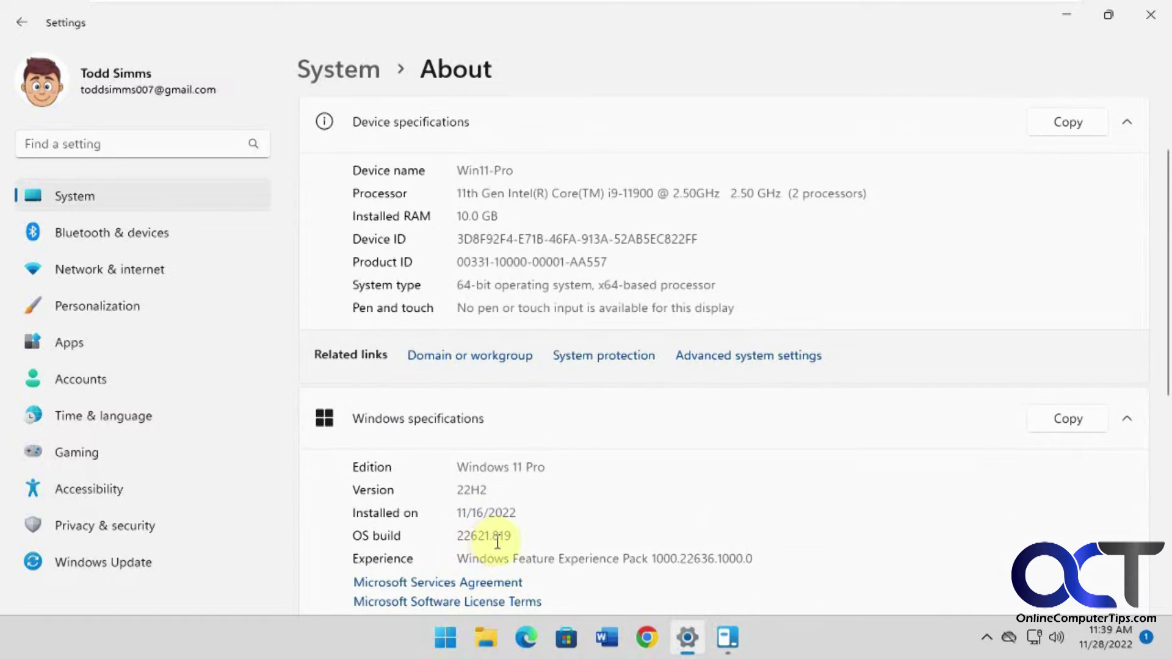
# Close Settings and save taskbar size Large in Taskbar11
pyautogui.click(1143, 18)
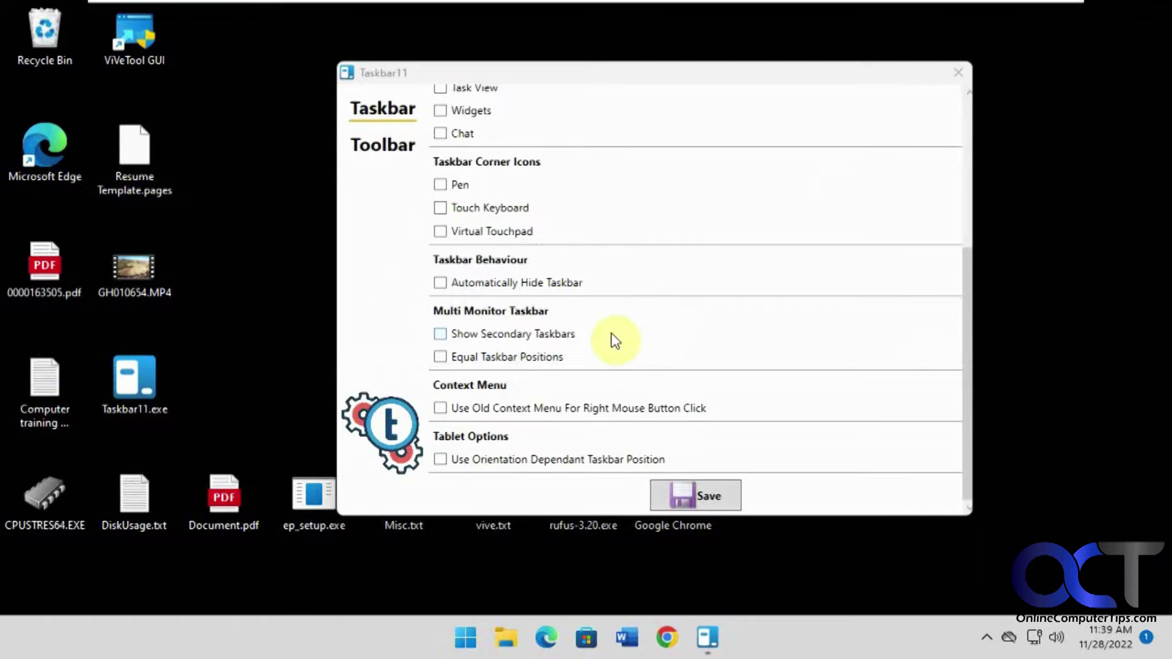
pyautogui.scroll(3, 650, 343)
pyautogui.scroll(3, 651, 351)
pyautogui.scroll(3, 645, 362)
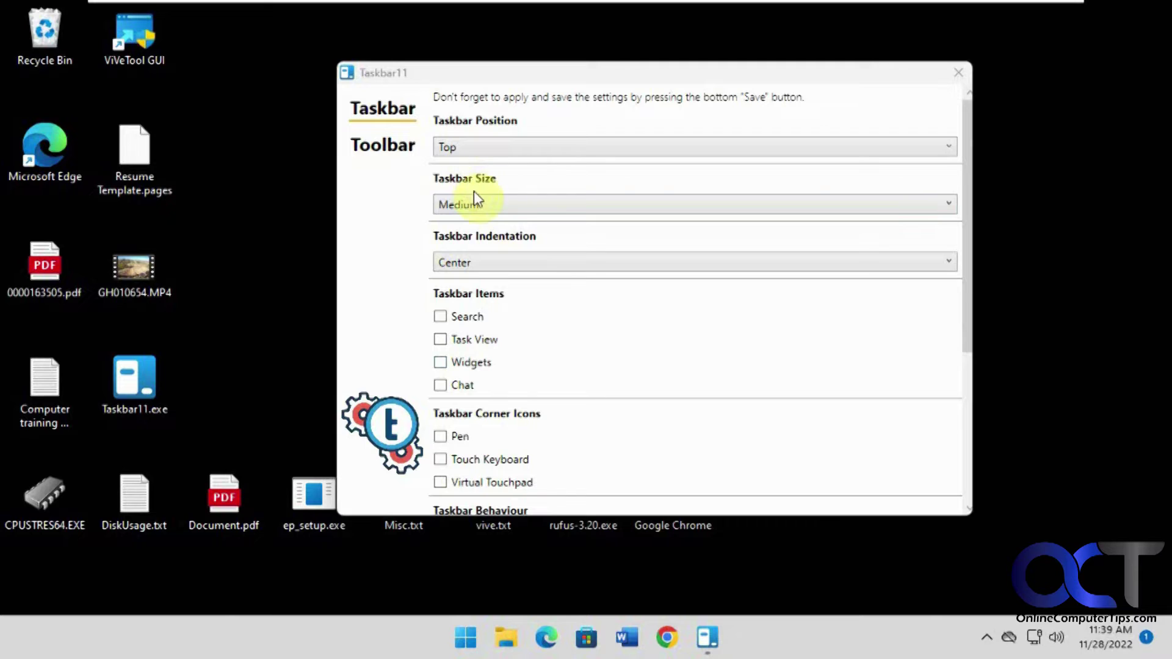
pyautogui.click(482, 204)
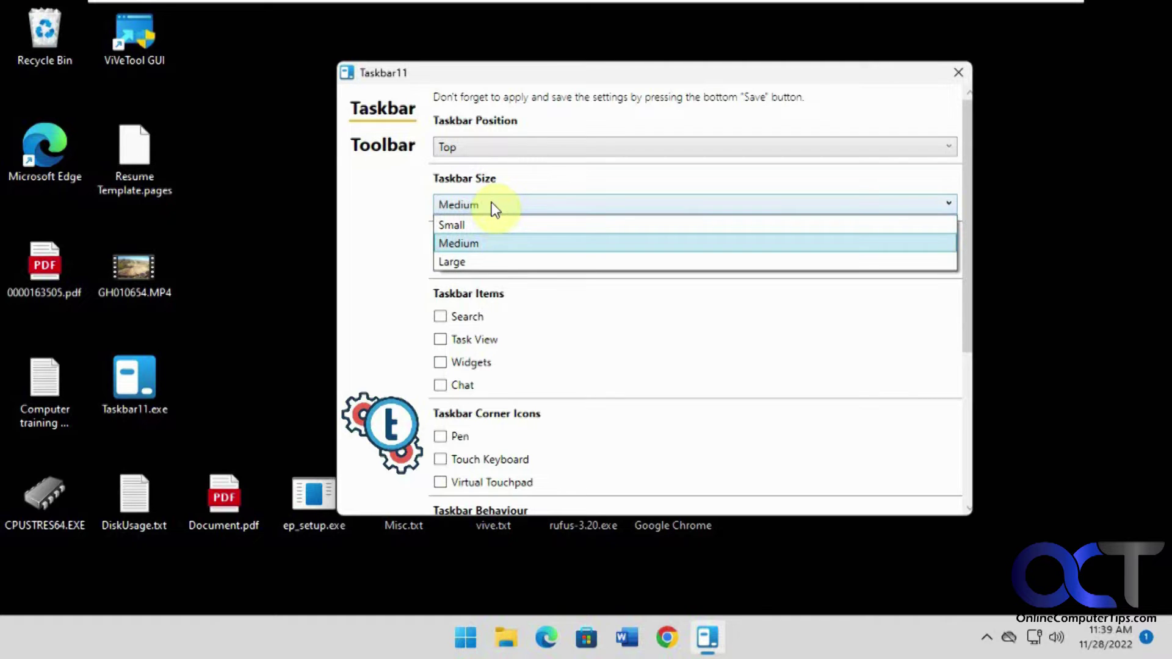
pyautogui.click(494, 262)
pyautogui.scroll(-2, 627, 385)
pyautogui.scroll(-3, 629, 391)
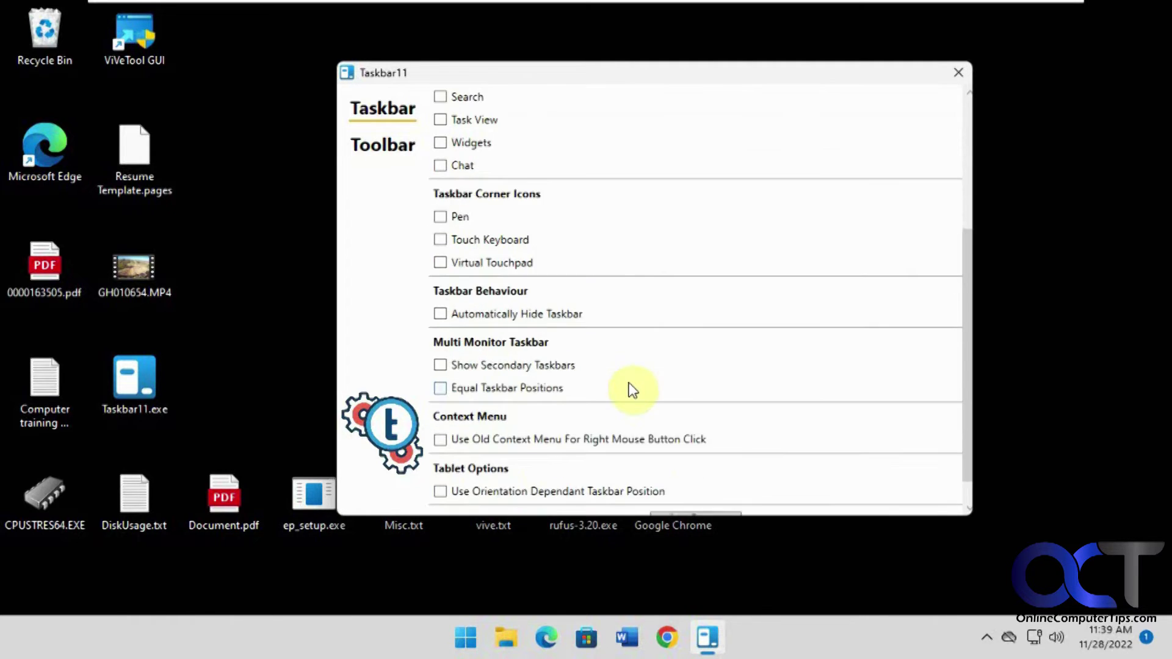
pyautogui.scroll(-1, 638, 421)
pyautogui.click(699, 494)
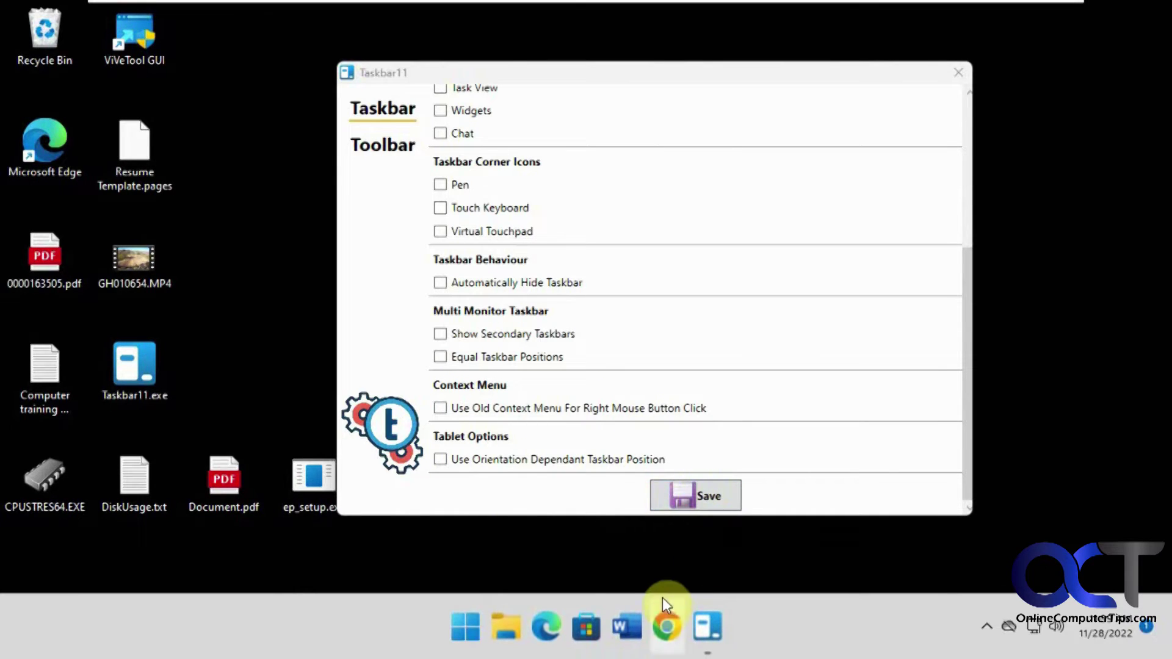
# Scroll Taskbar11 back to the top and bring up the taskbar's shortcut menu
pyautogui.scroll(2, 731, 287)
pyautogui.scroll(2, 730, 296)
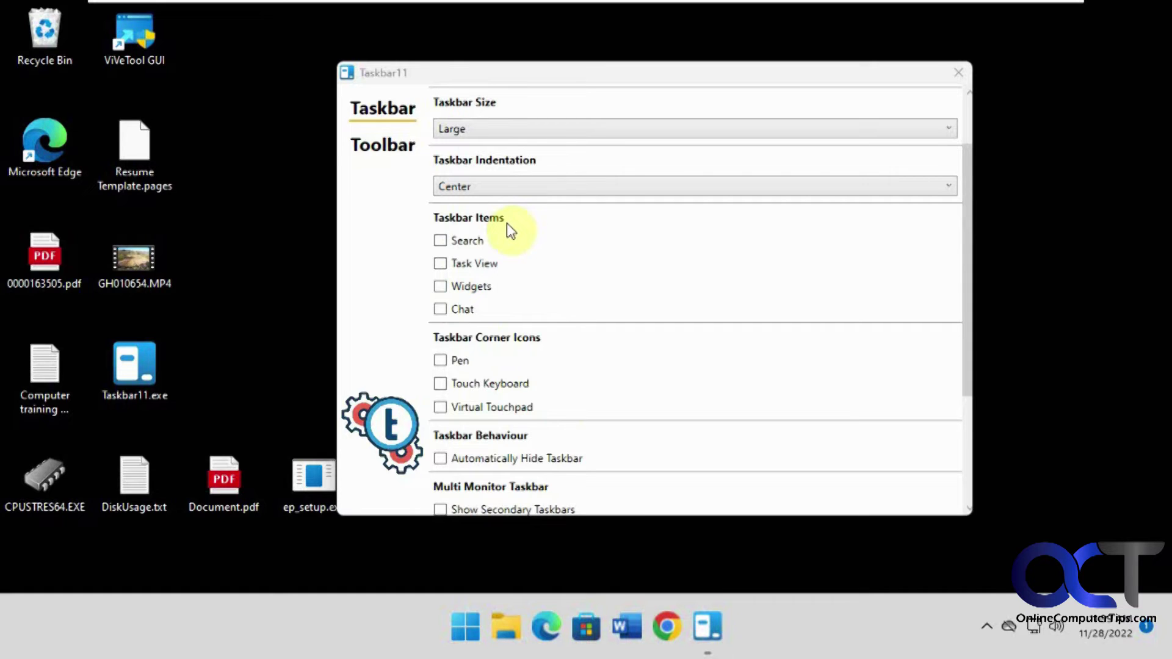
pyautogui.scroll(1, 647, 354)
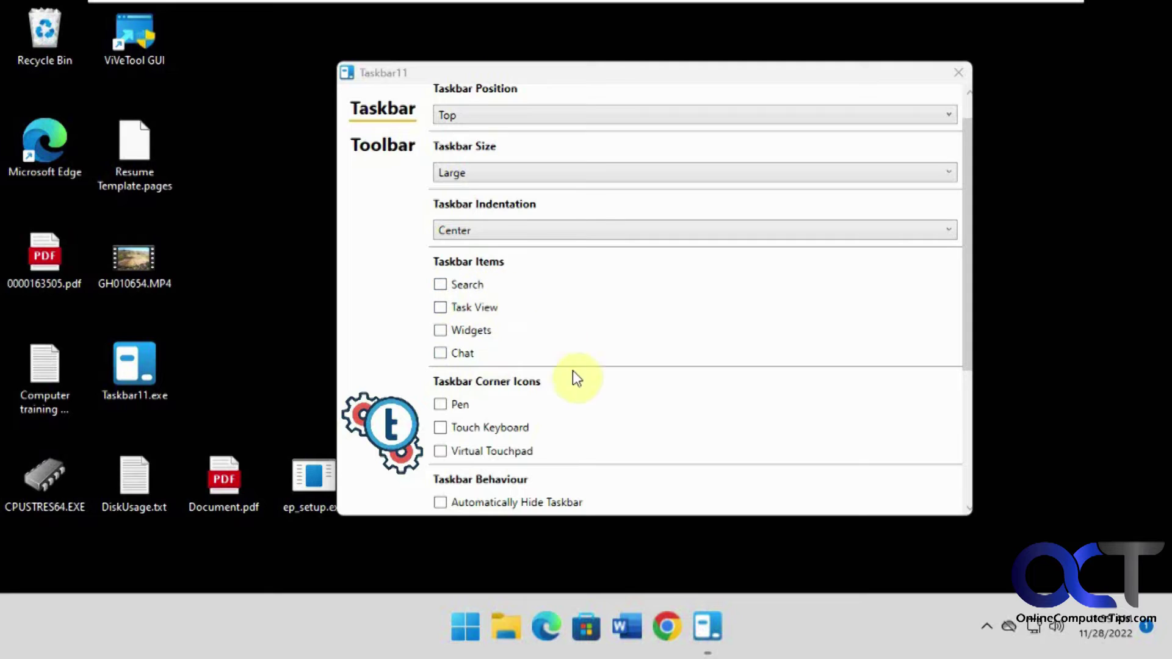
pyautogui.rightClick(806, 624)
# View the Left and Center choices under Taskbar behaviors' alignment, then minimize Settings
pyautogui.click(862, 578)
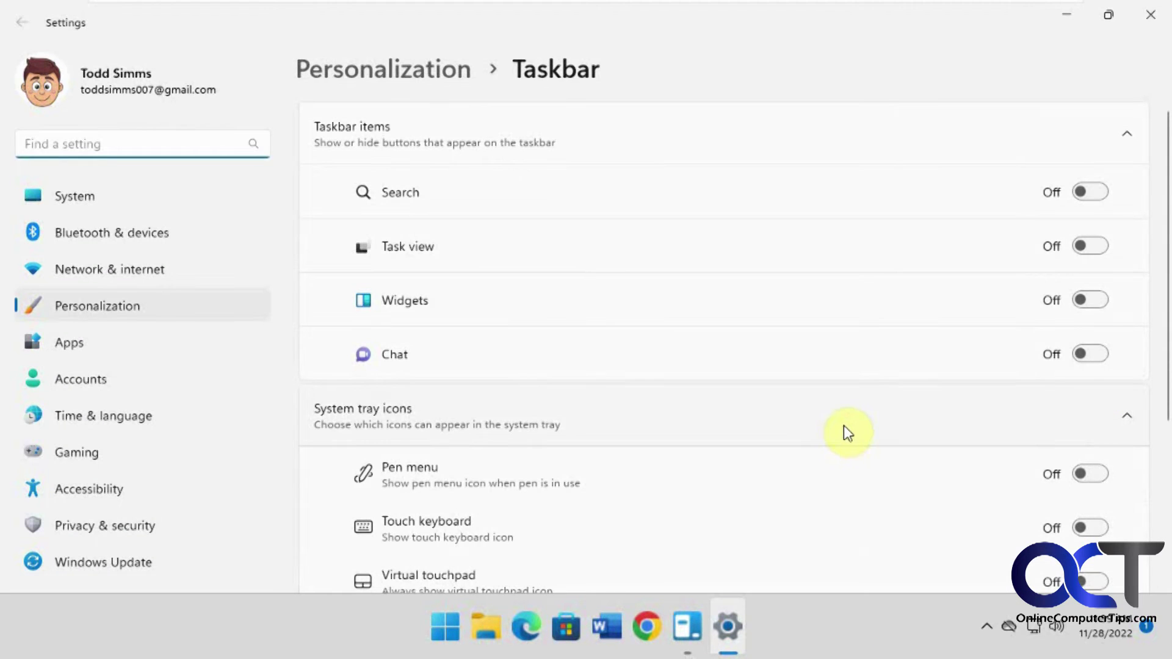
pyautogui.scroll(-3, 844, 427)
pyautogui.scroll(3, 844, 428)
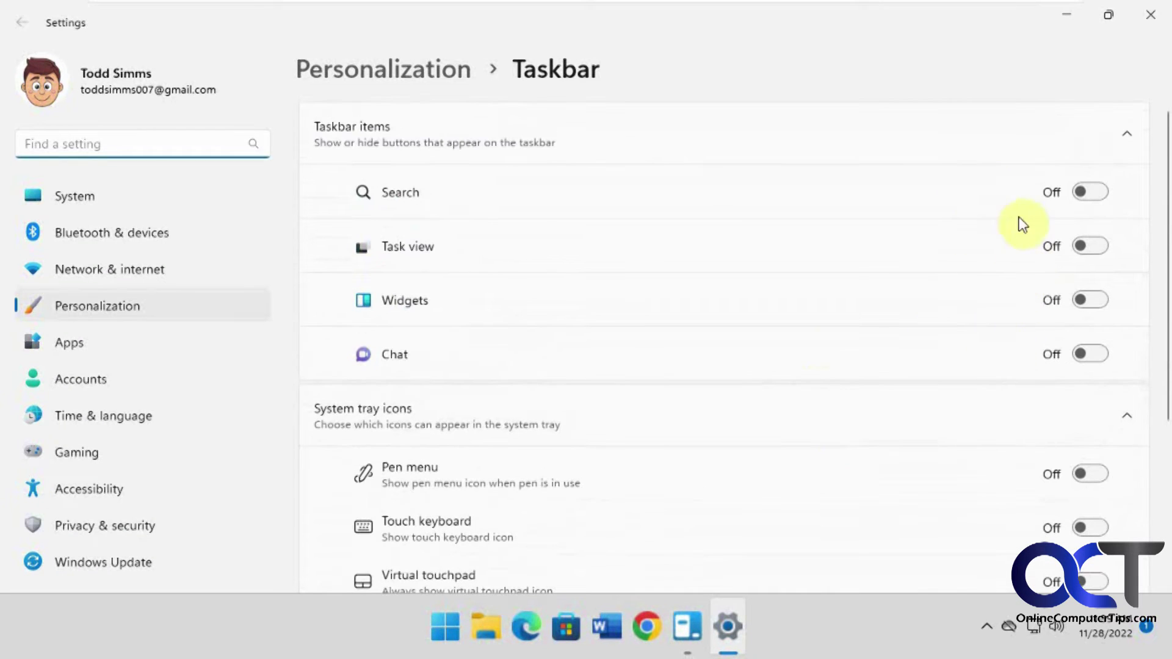
pyautogui.scroll(-1, 968, 317)
pyautogui.scroll(-3, 967, 319)
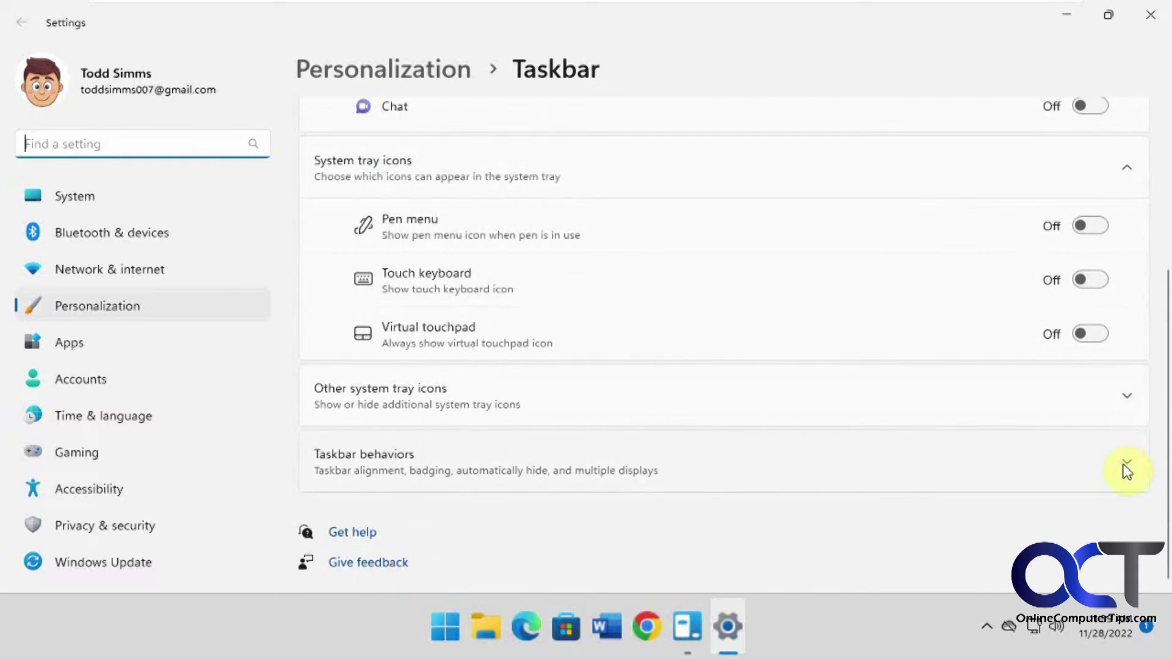
pyautogui.click(1125, 462)
pyautogui.scroll(-1, 1007, 455)
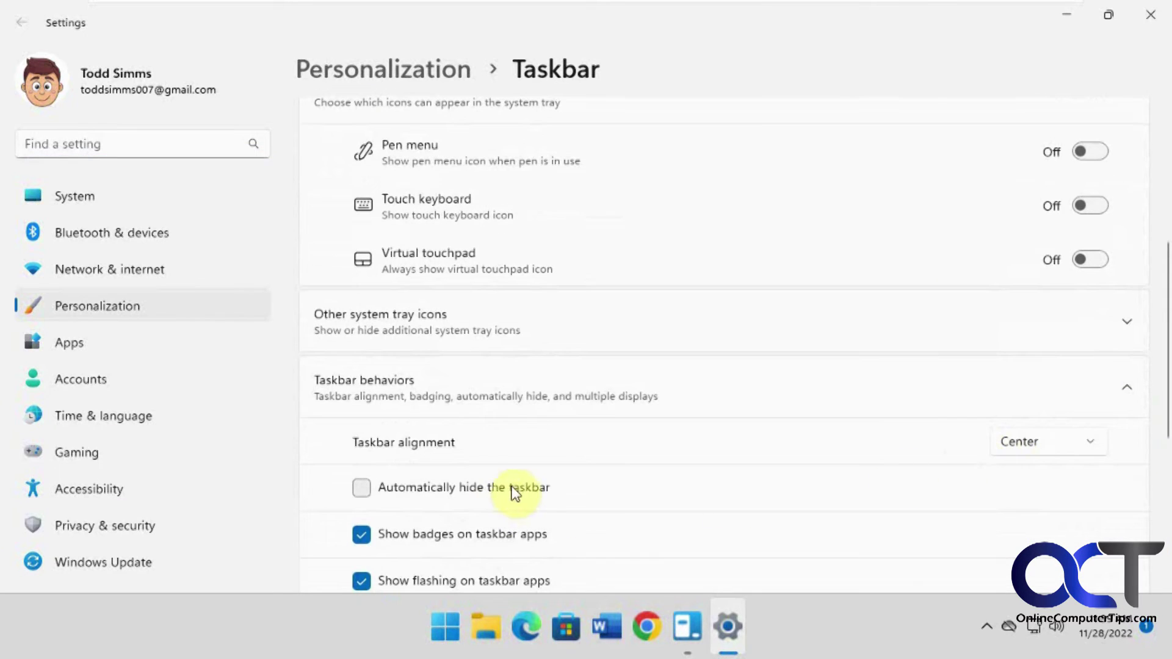
pyautogui.click(1090, 448)
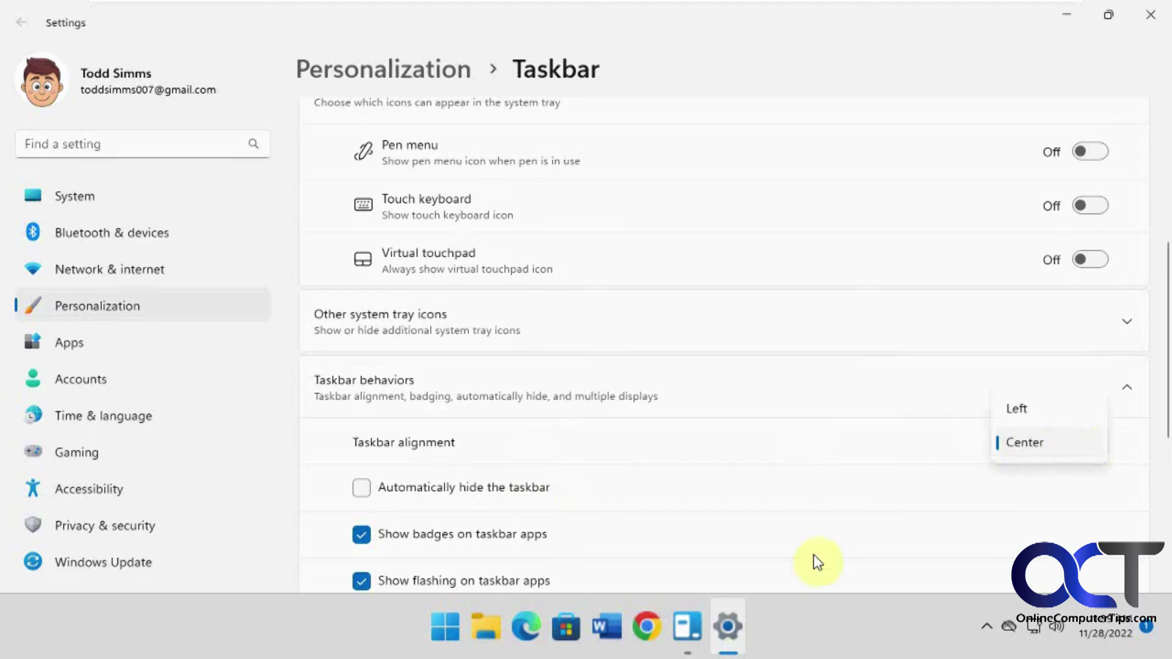
pyautogui.click(1067, 22)
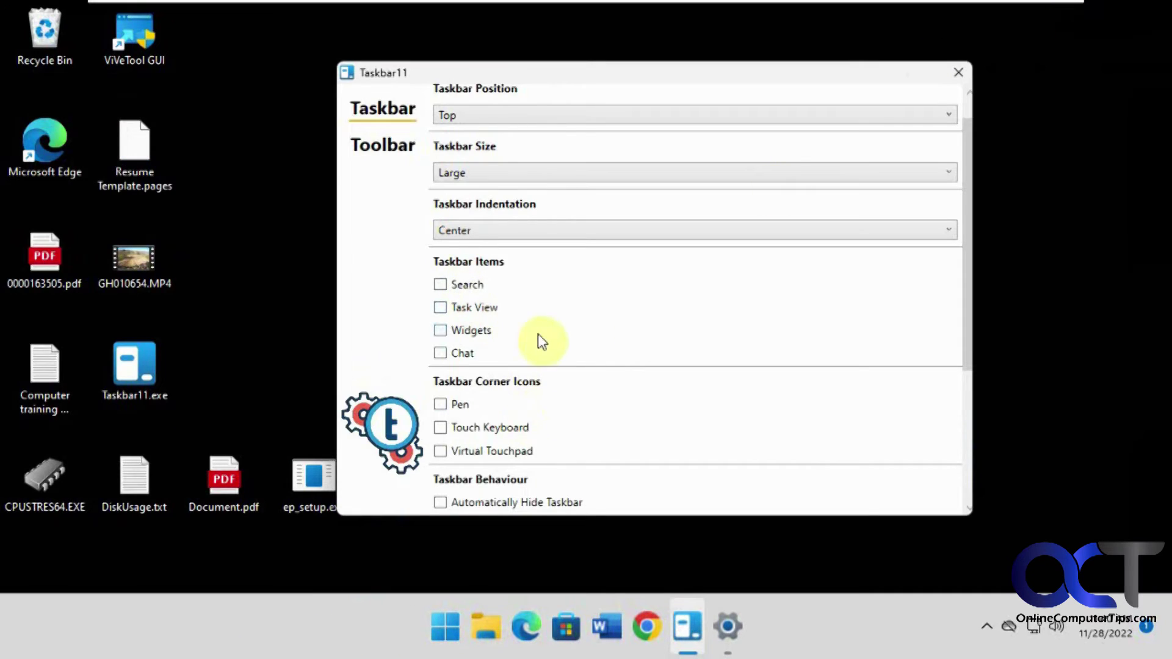
# Scroll Taskbar11 down to Context Menu and Tablet Options, then right-click Resume Template.pages
pyautogui.scroll(-1, 613, 357)
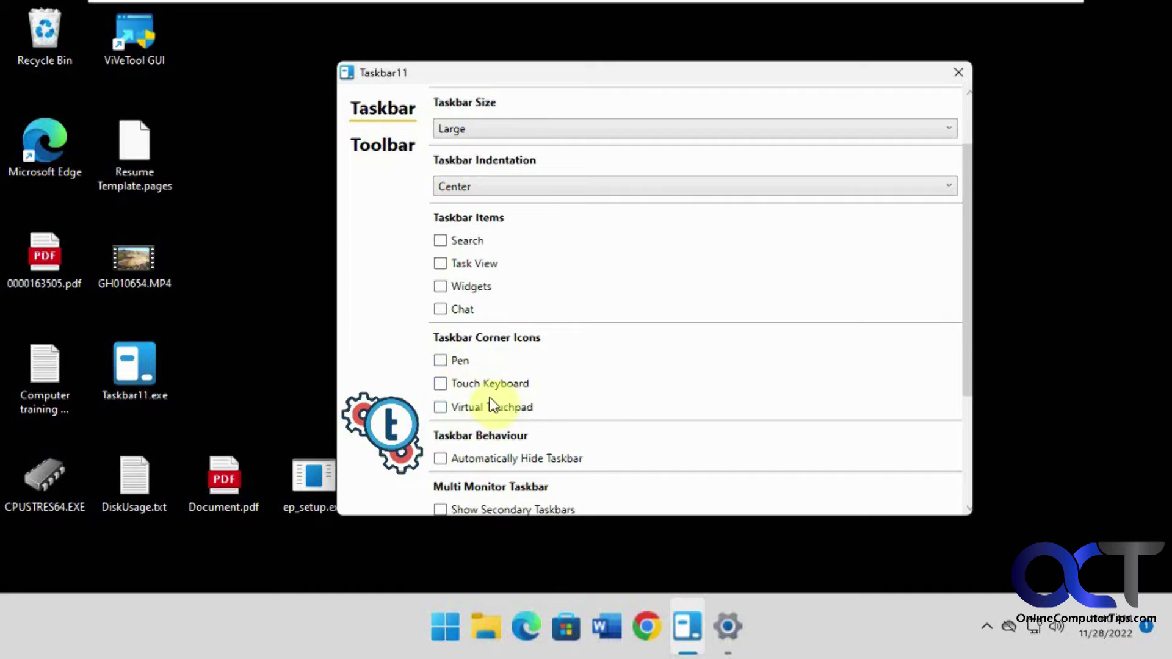
pyautogui.scroll(-1, 508, 392)
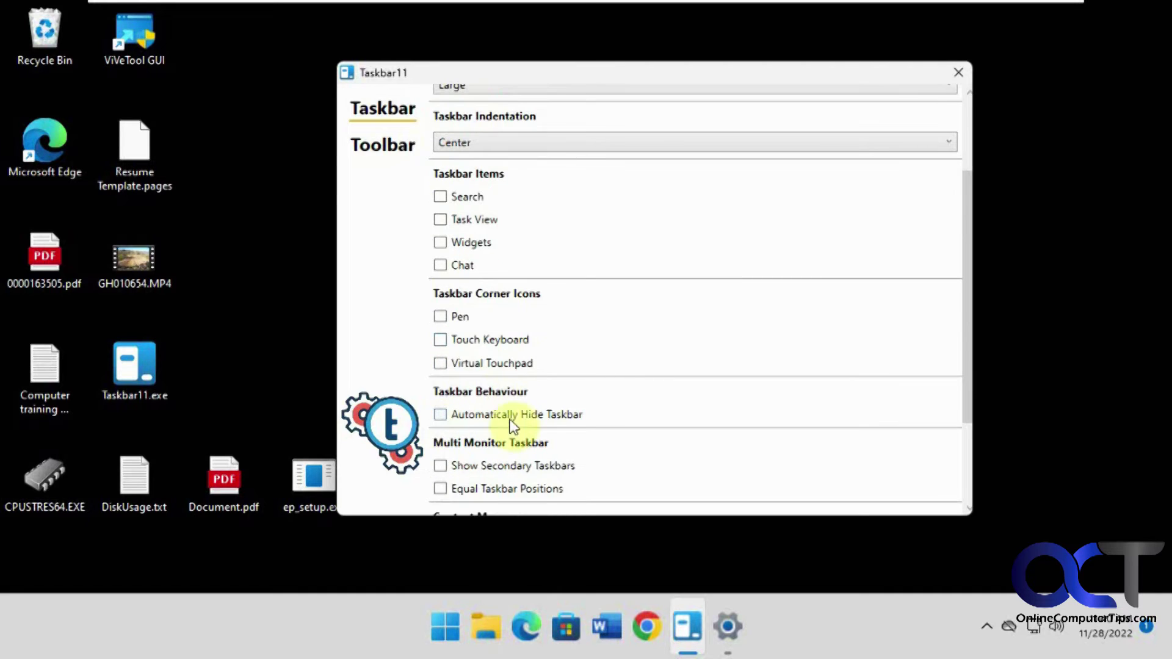
pyautogui.scroll(-1, 516, 421)
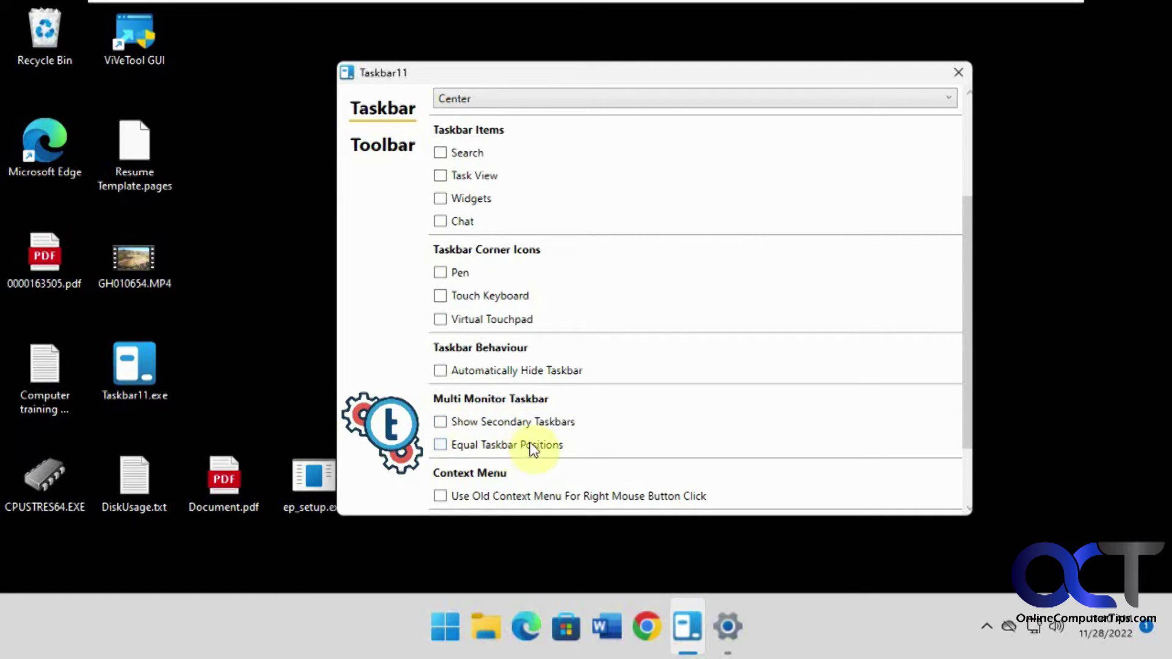
pyautogui.scroll(-1, 579, 433)
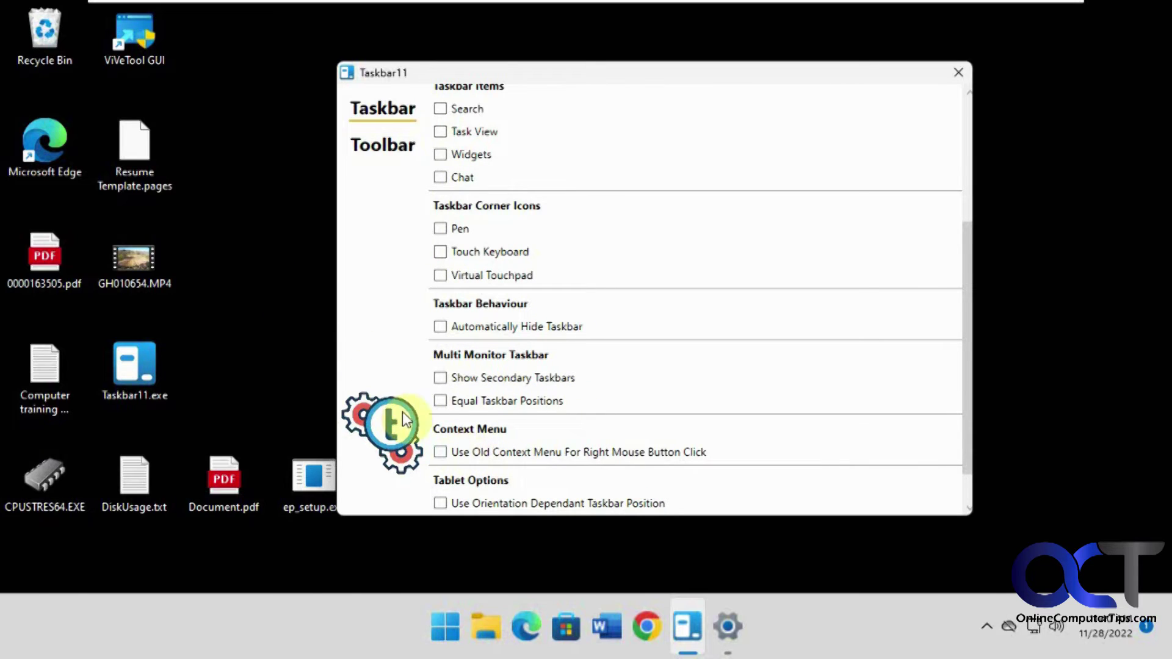
pyautogui.rightClick(138, 160)
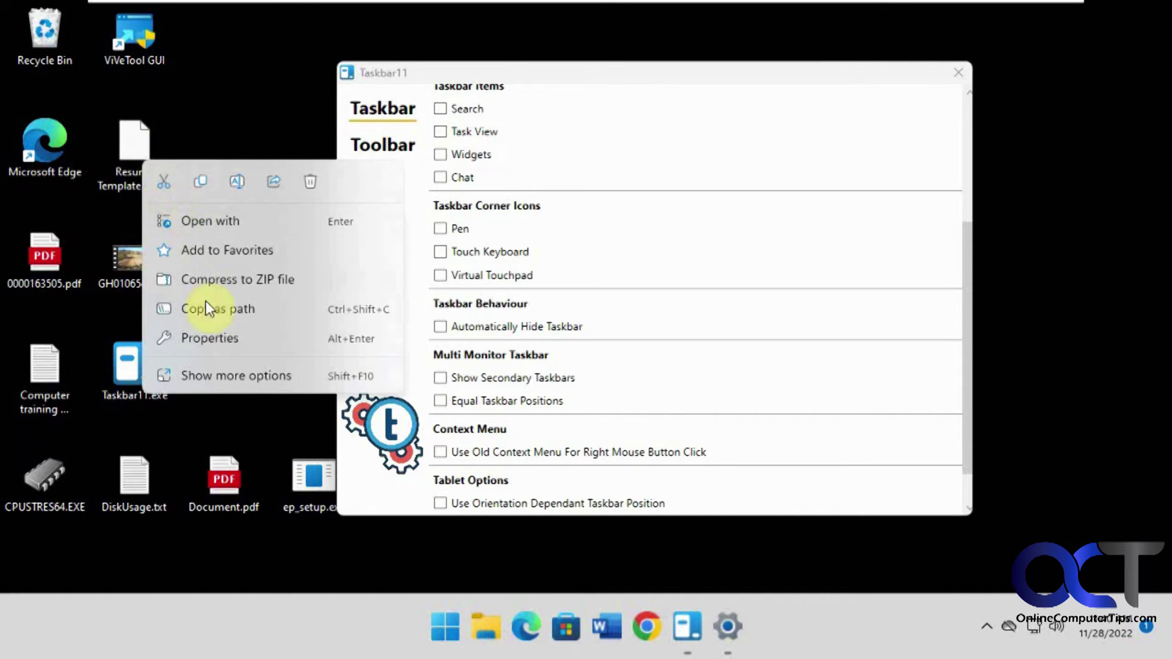
# Turn on Use Old Context Menu, save, and confirm a desktop file shows the classic menu
pyautogui.click(223, 376)
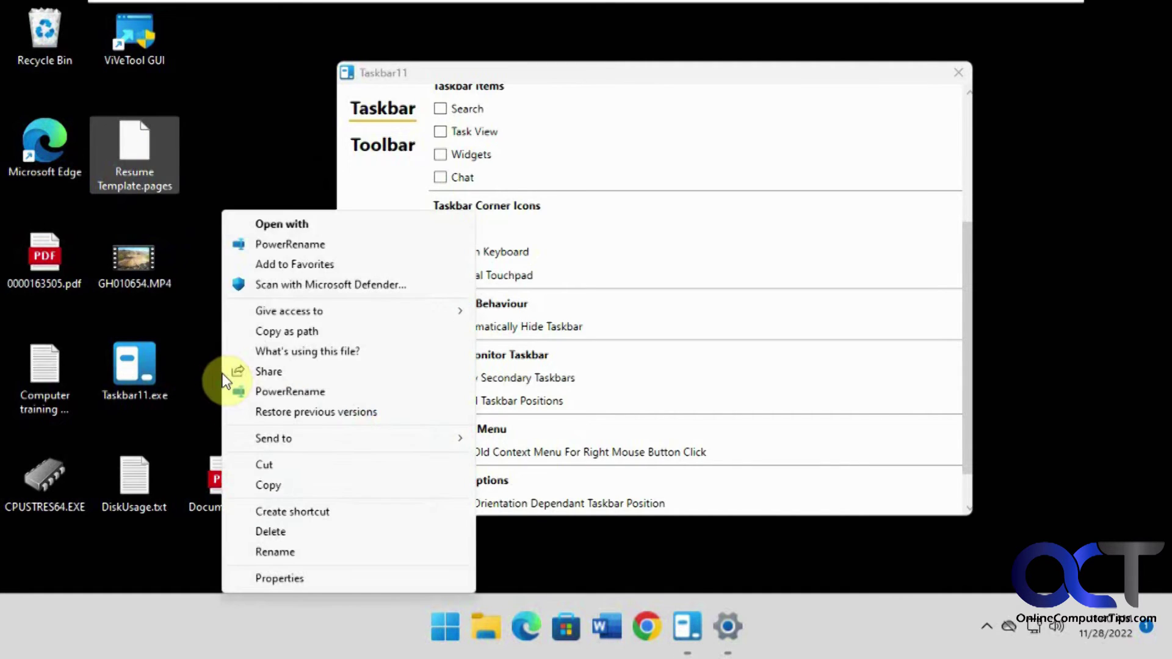
pyautogui.click(789, 397)
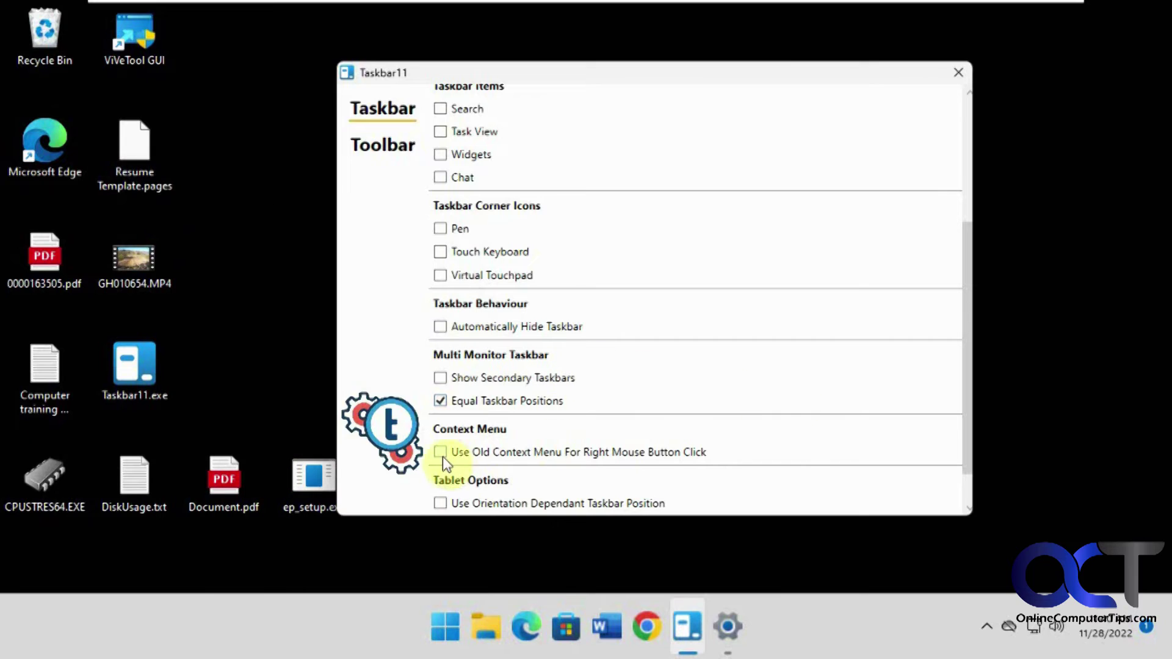
pyautogui.click(445, 401)
pyautogui.scroll(-1, 789, 428)
pyautogui.click(690, 492)
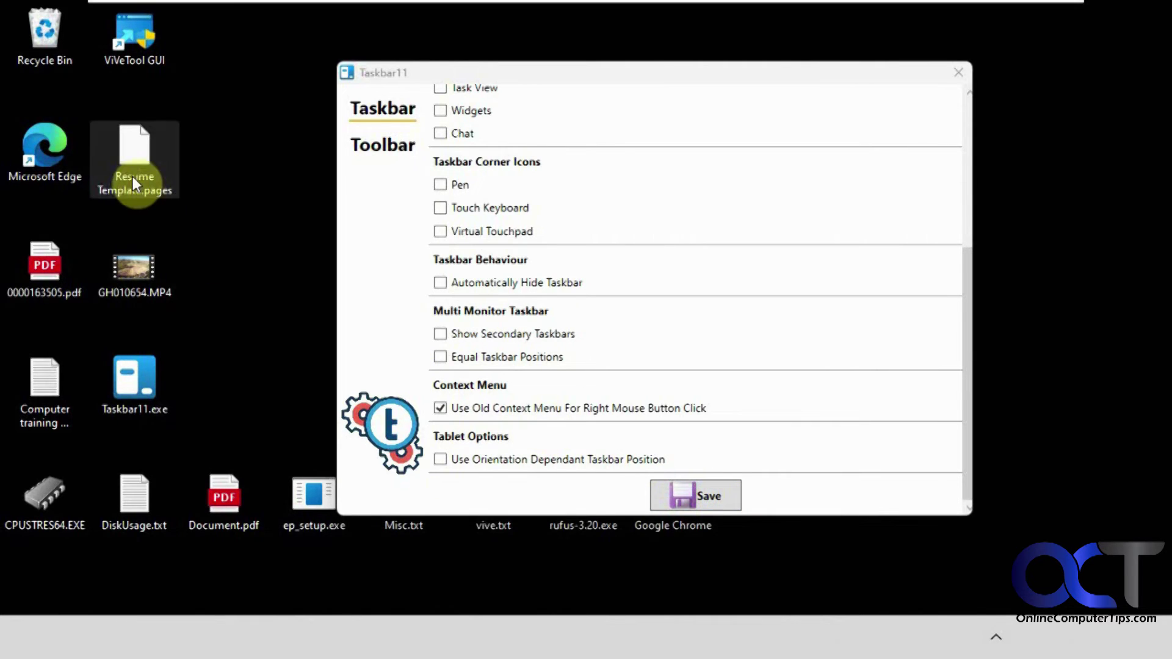
pyautogui.rightClick(132, 174)
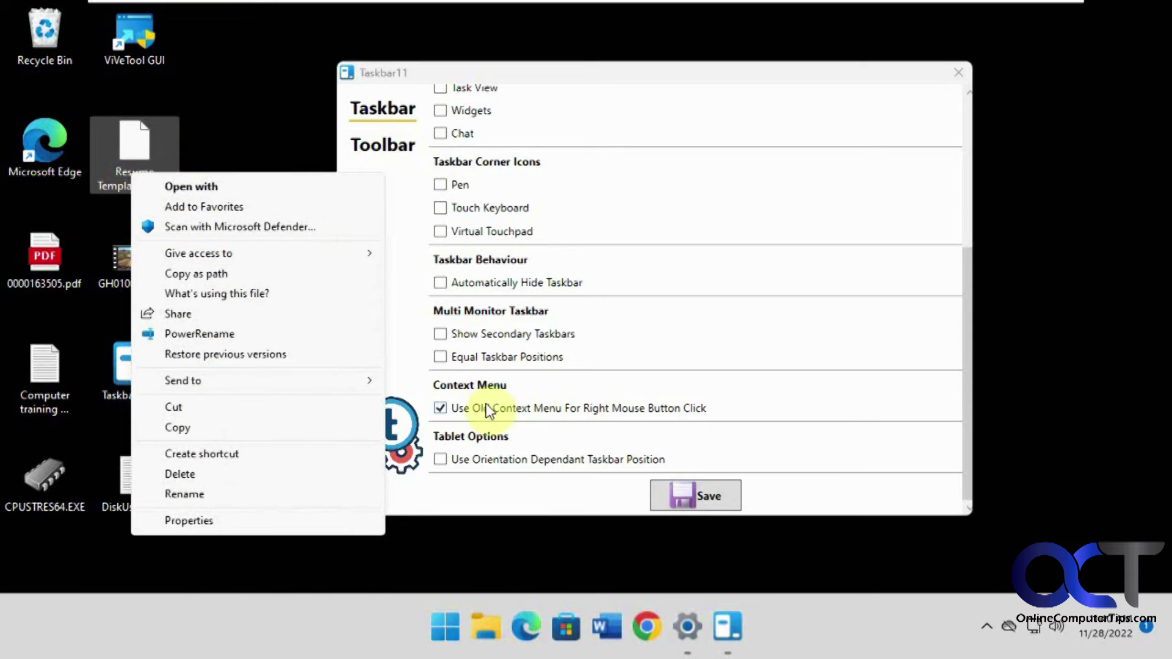
# Untick Use Old Context Menu, save, and confirm the Windows 11 right-click menu returns
pyautogui.click(440, 408)
pyautogui.click(690, 495)
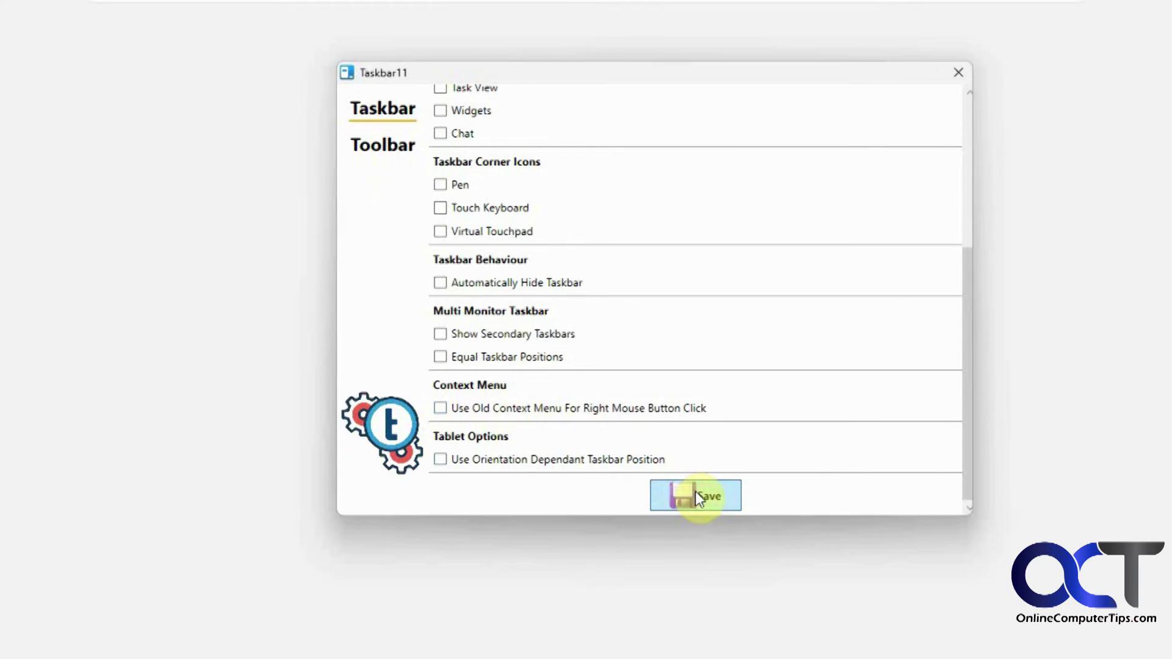
pyautogui.rightClick(135, 178)
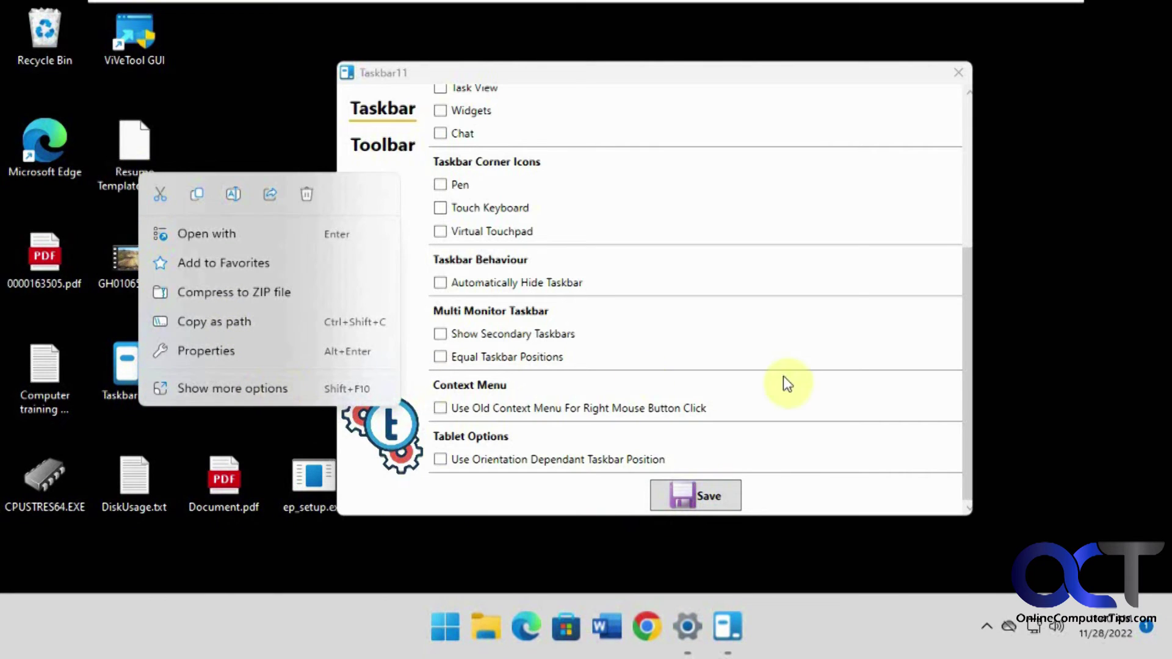
pyautogui.click(966, 398)
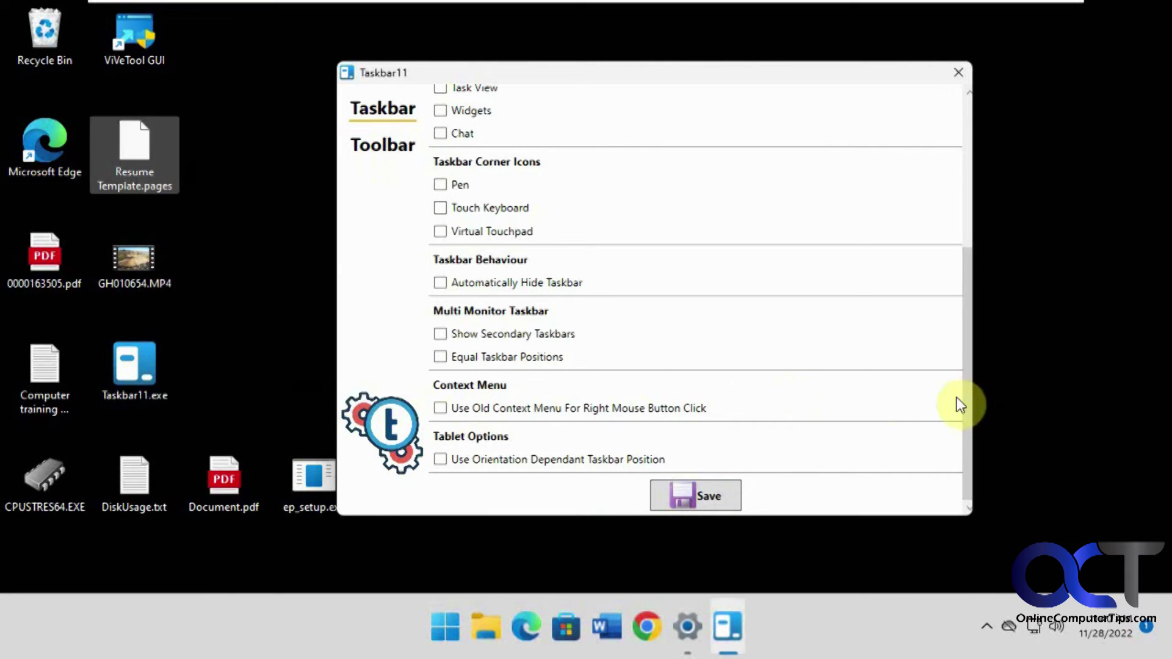
# Tick Use Orientation Dependant Taskbar Position, leaving the Landscape and Portrait positions unset
pyautogui.click(440, 460)
pyautogui.scroll(-3, 559, 440)
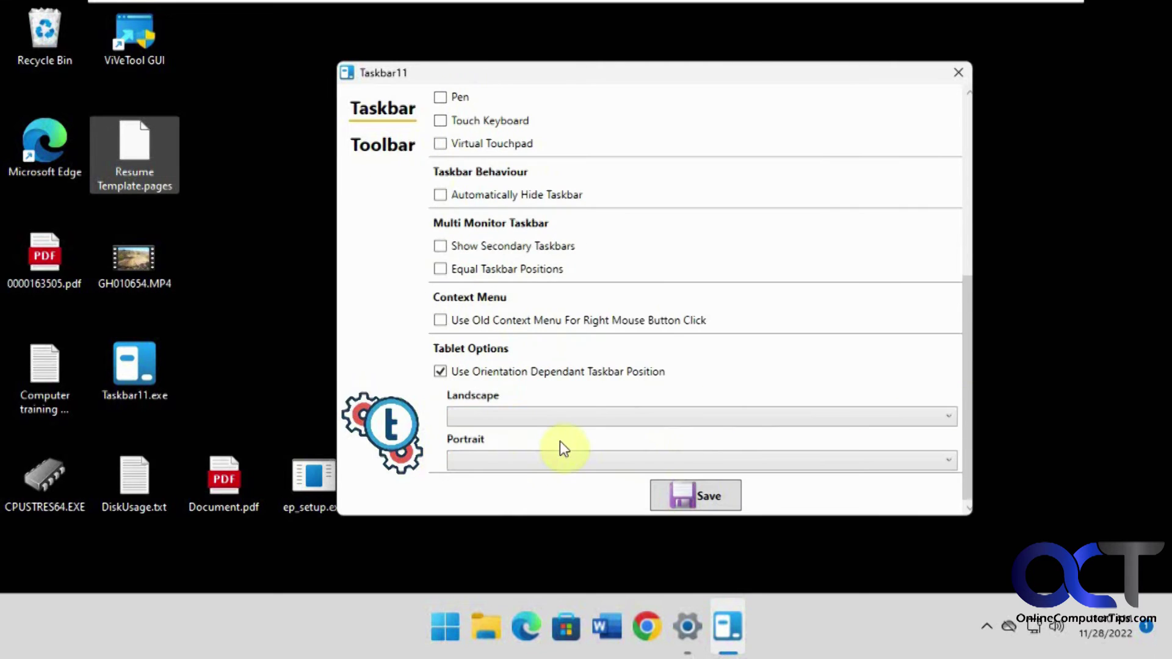
pyautogui.click(529, 417)
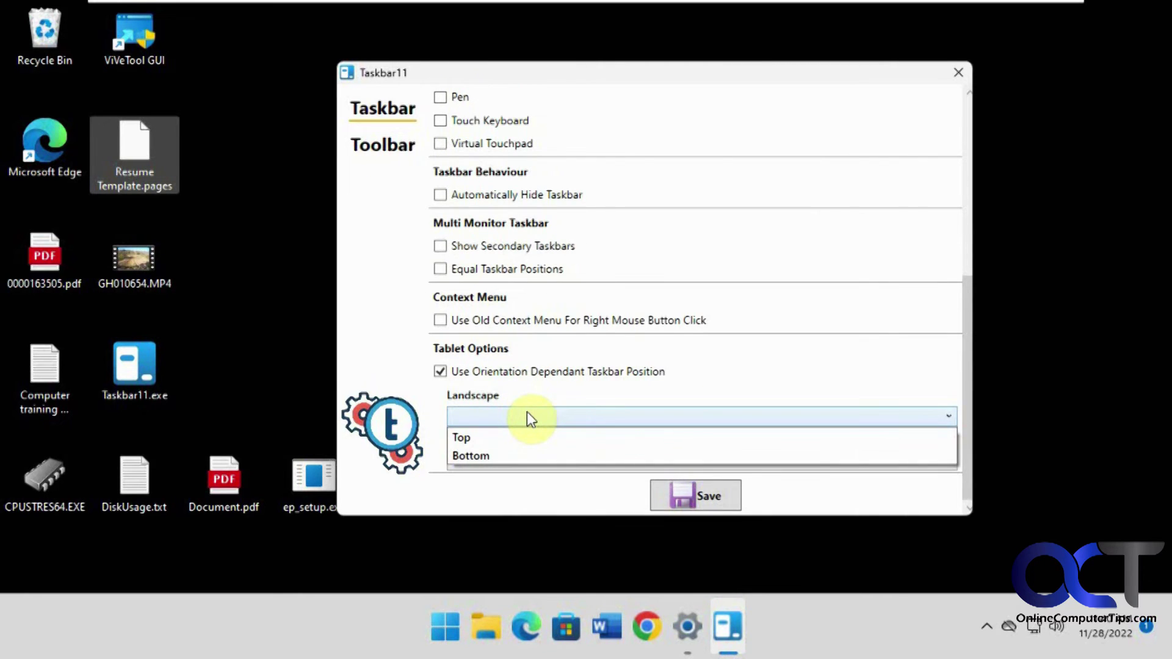
pyautogui.click(551, 398)
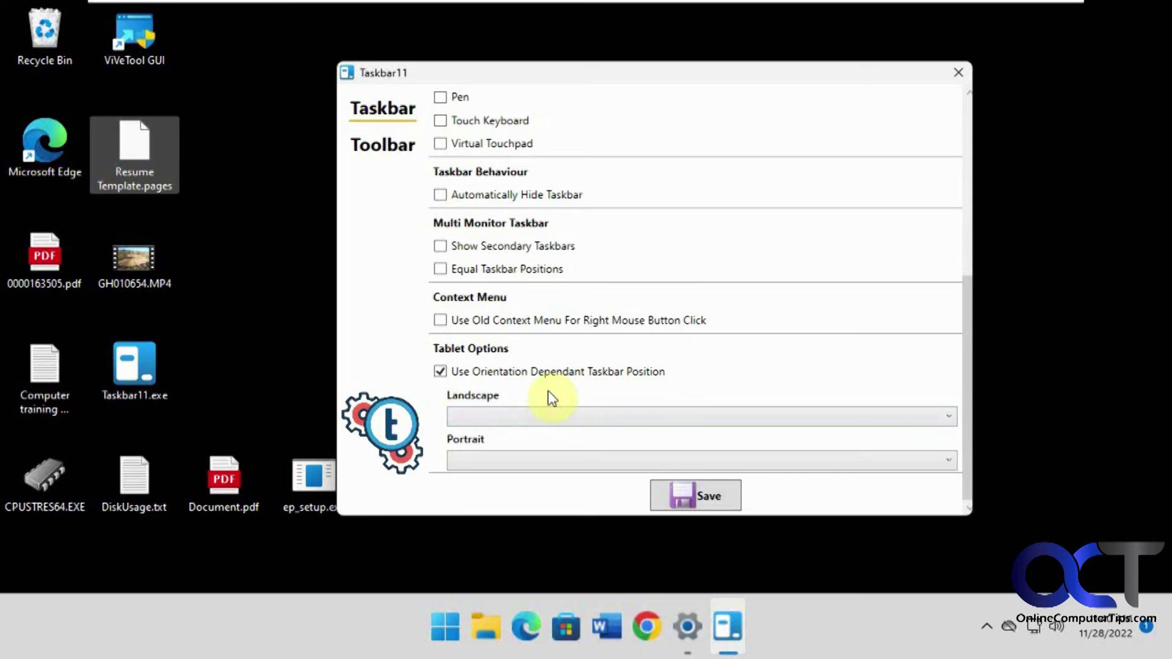
pyautogui.click(524, 455)
pyautogui.click(605, 378)
pyautogui.scroll(2, 720, 391)
pyautogui.scroll(2, 721, 392)
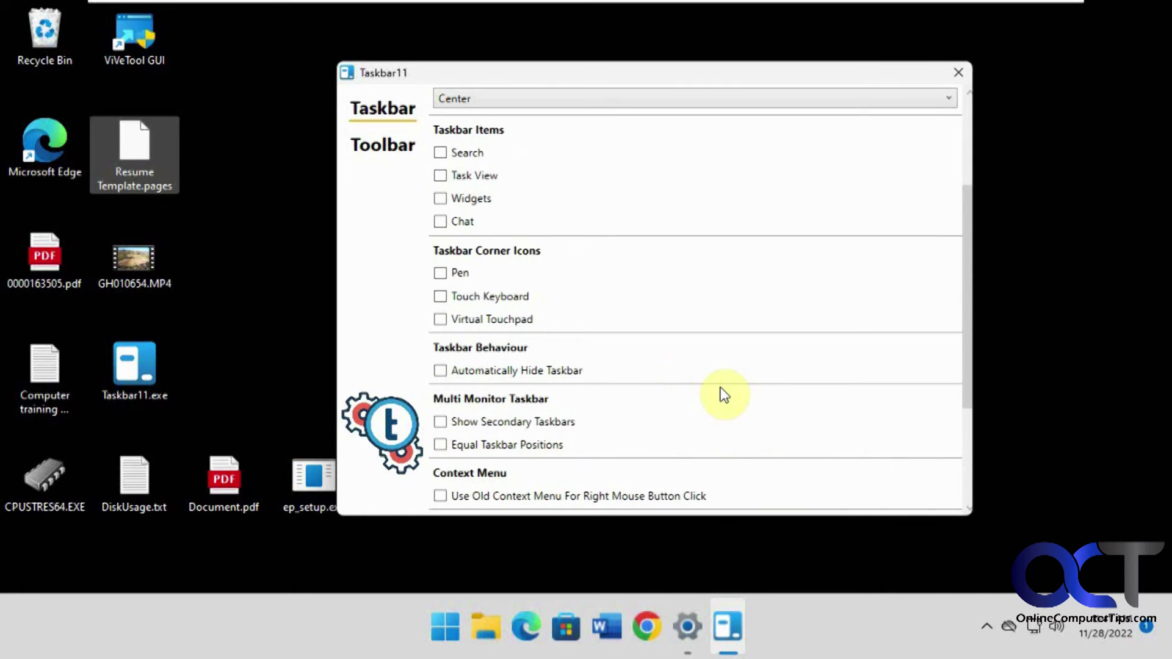
pyautogui.scroll(2, 725, 396)
pyautogui.scroll(1, 724, 397)
pyautogui.scroll(-1, 724, 397)
pyautogui.scroll(2, 723, 398)
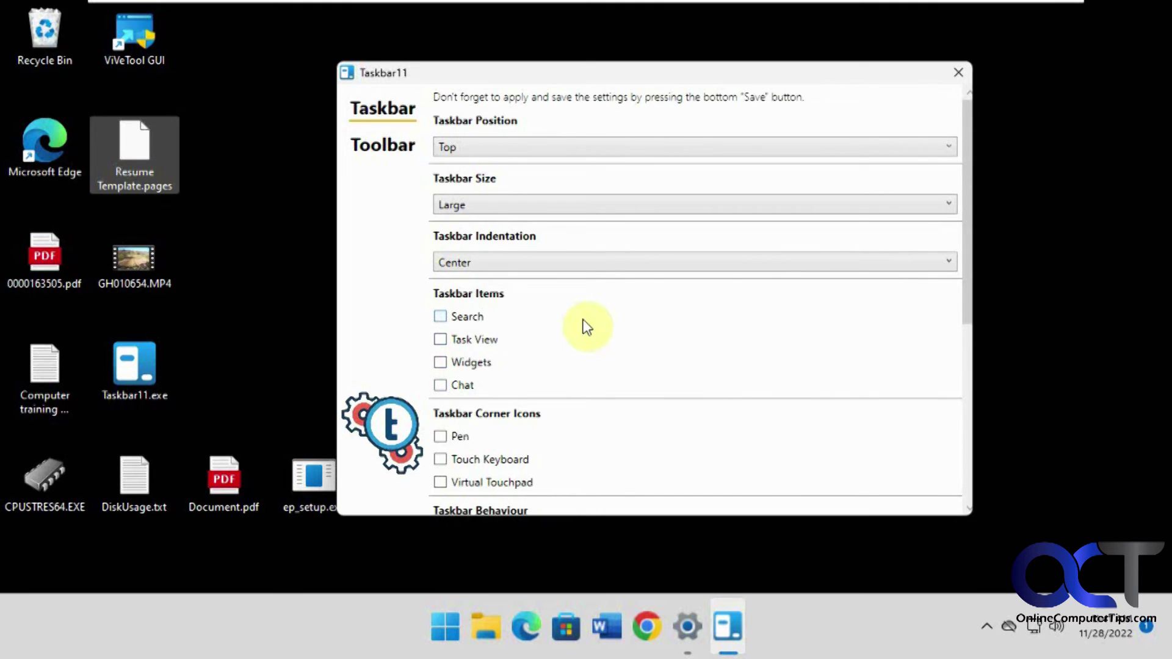
# Tick Enable Toolbar on the Toolbar page and dock the toolbar at the desktop's right edge
pyautogui.click(388, 149)
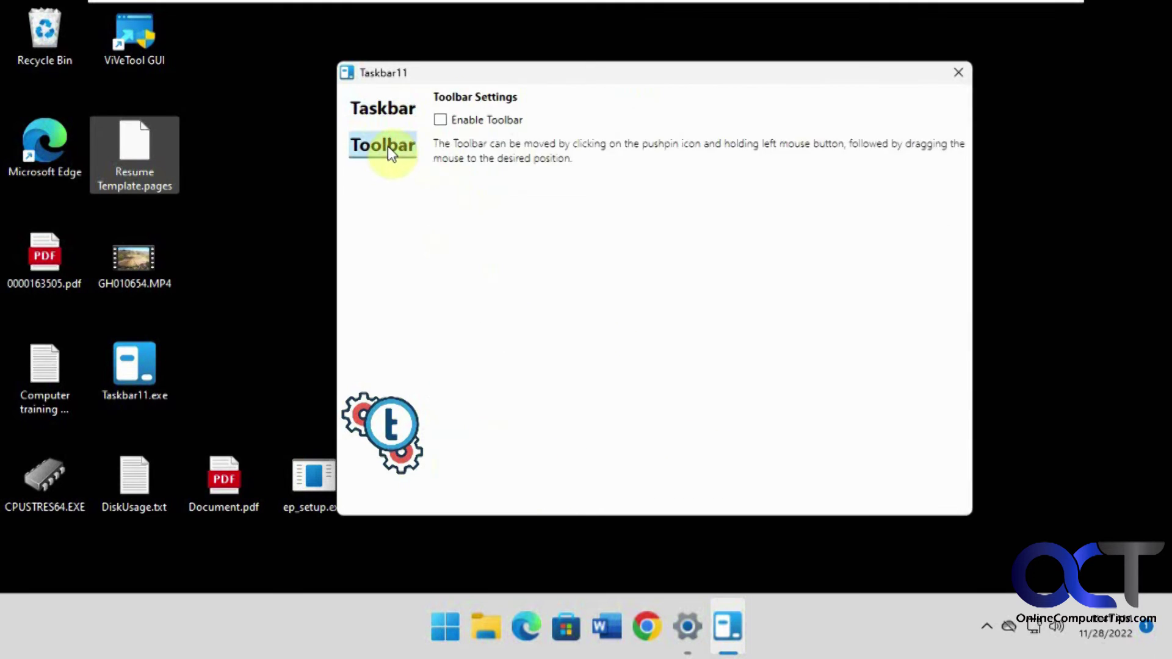
pyautogui.click(442, 122)
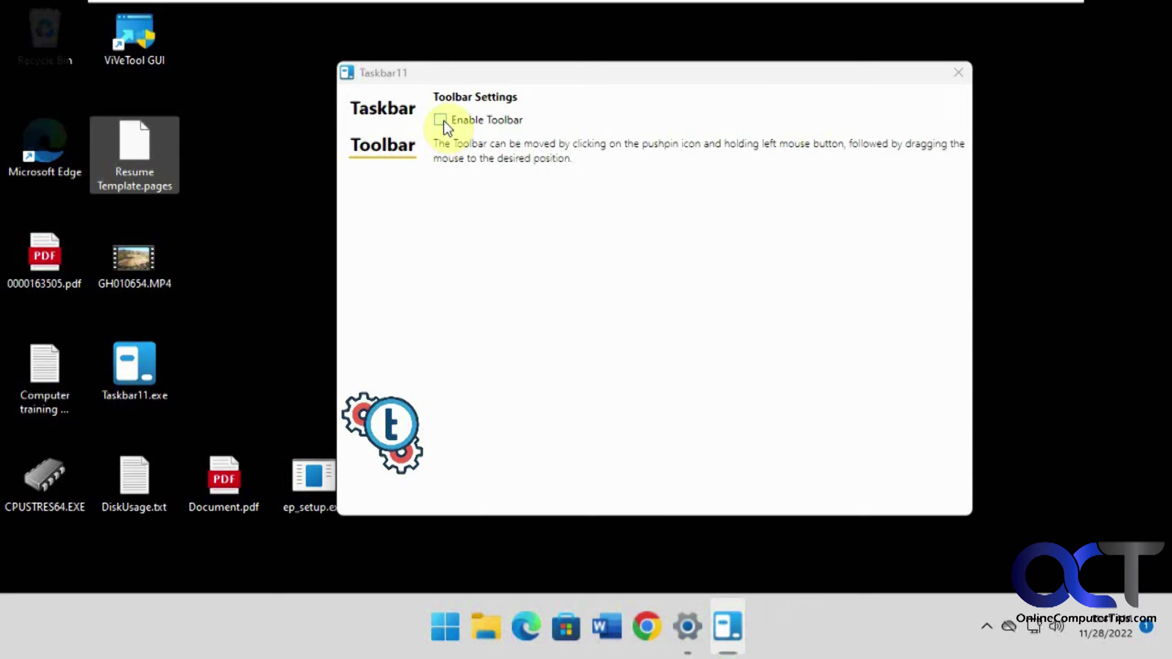
pyautogui.moveTo(32, 86); pyautogui.dragTo(1140, 139)
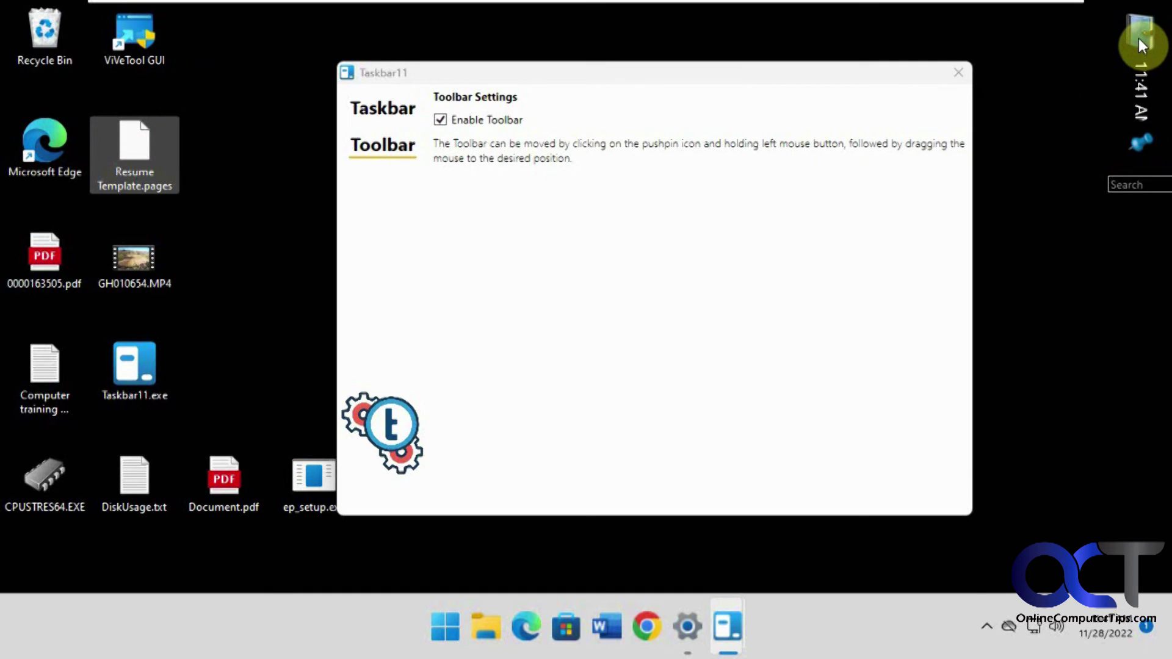
# Browse the toolbar's searchable list of Start menu apps
pyautogui.click(1141, 29)
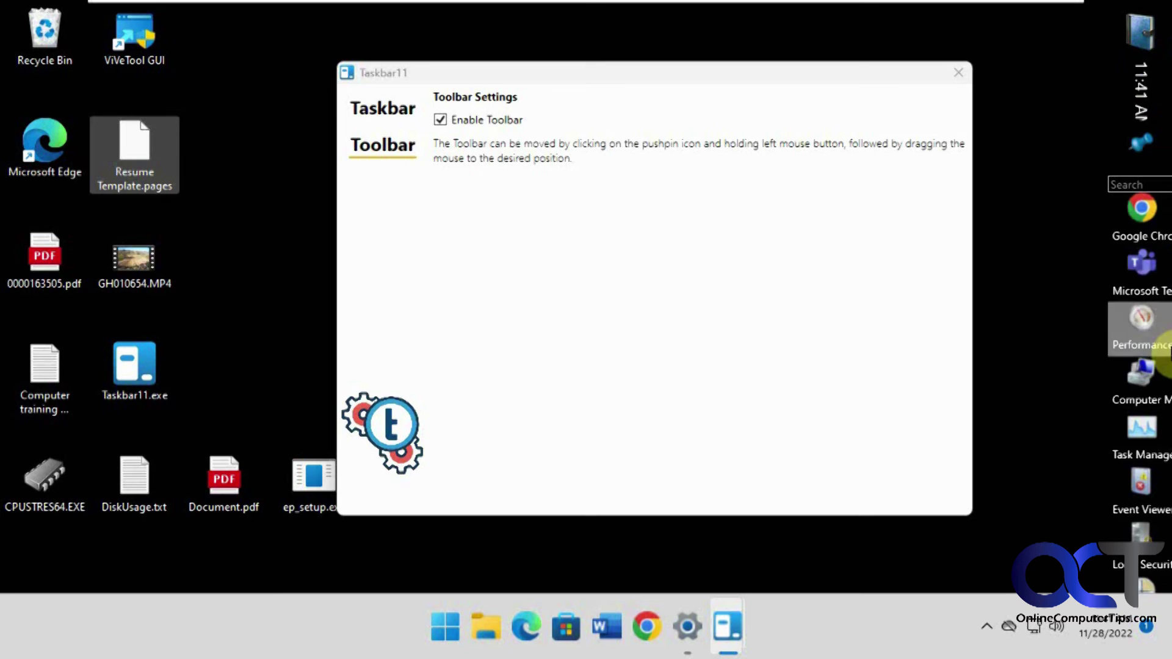
pyautogui.scroll(-2, 1157, 336)
pyautogui.scroll(-2, 1160, 354)
pyautogui.scroll(-3, 1167, 367)
pyautogui.scroll(-1, 1164, 370)
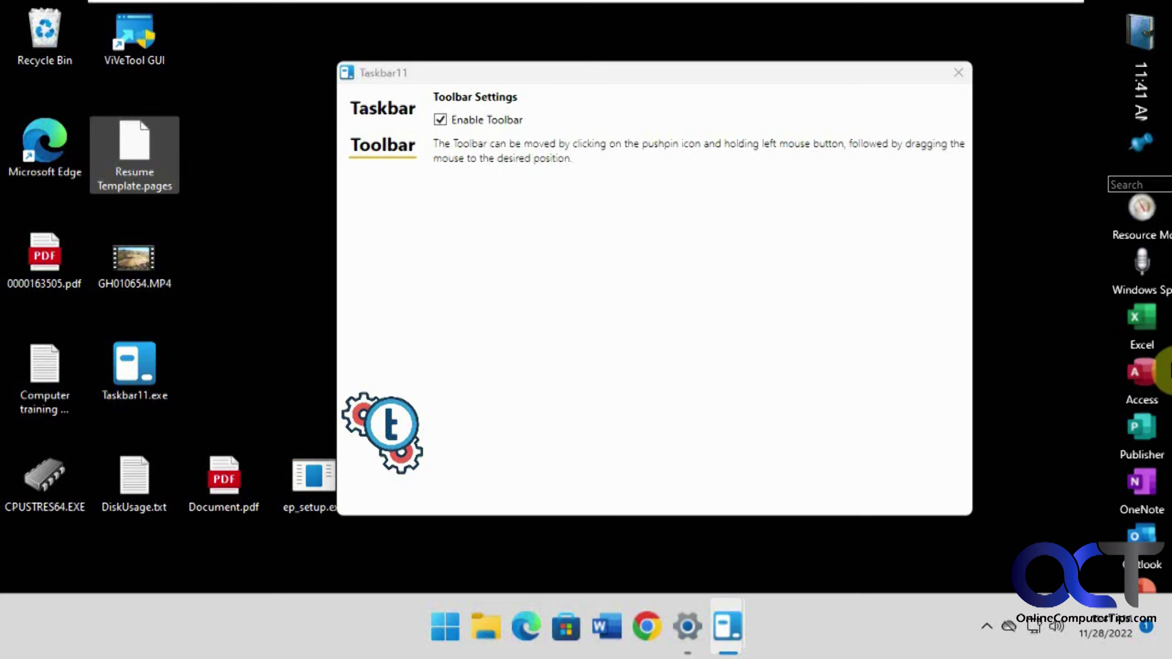
pyautogui.scroll(-2, 1163, 373)
pyautogui.scroll(-2, 1164, 376)
pyautogui.scroll(-1, 1165, 381)
pyautogui.scroll(-2, 1162, 377)
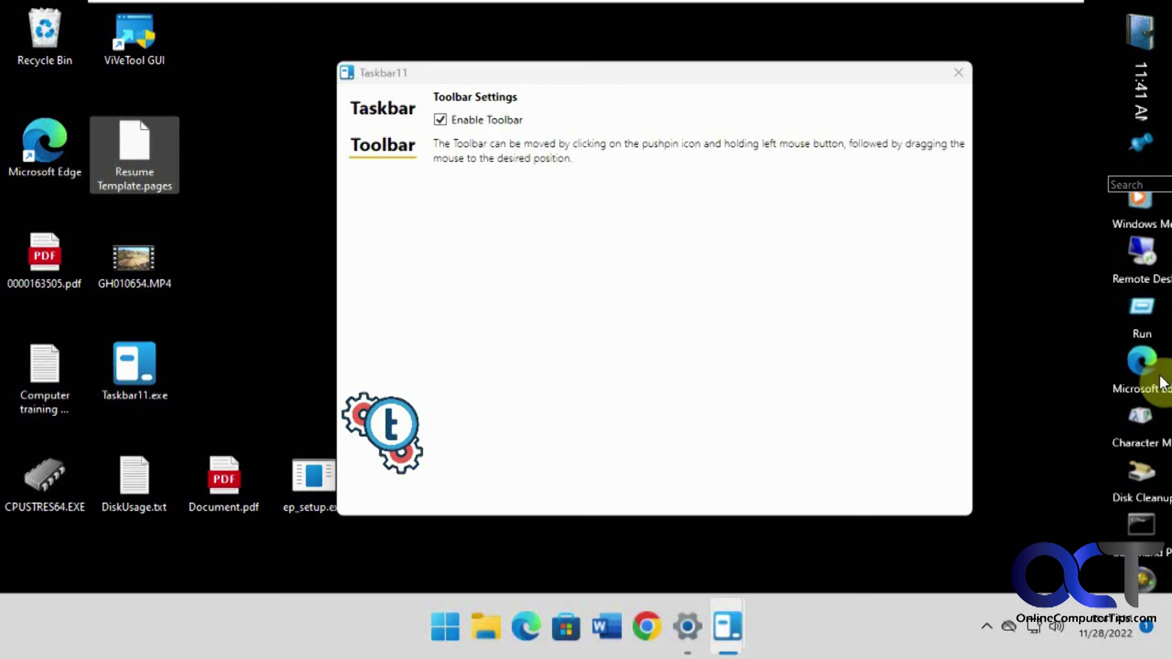
pyautogui.scroll(-1, 1160, 391)
pyautogui.scroll(-1, 1158, 409)
pyautogui.scroll(2, 1159, 408)
pyautogui.scroll(3, 1158, 427)
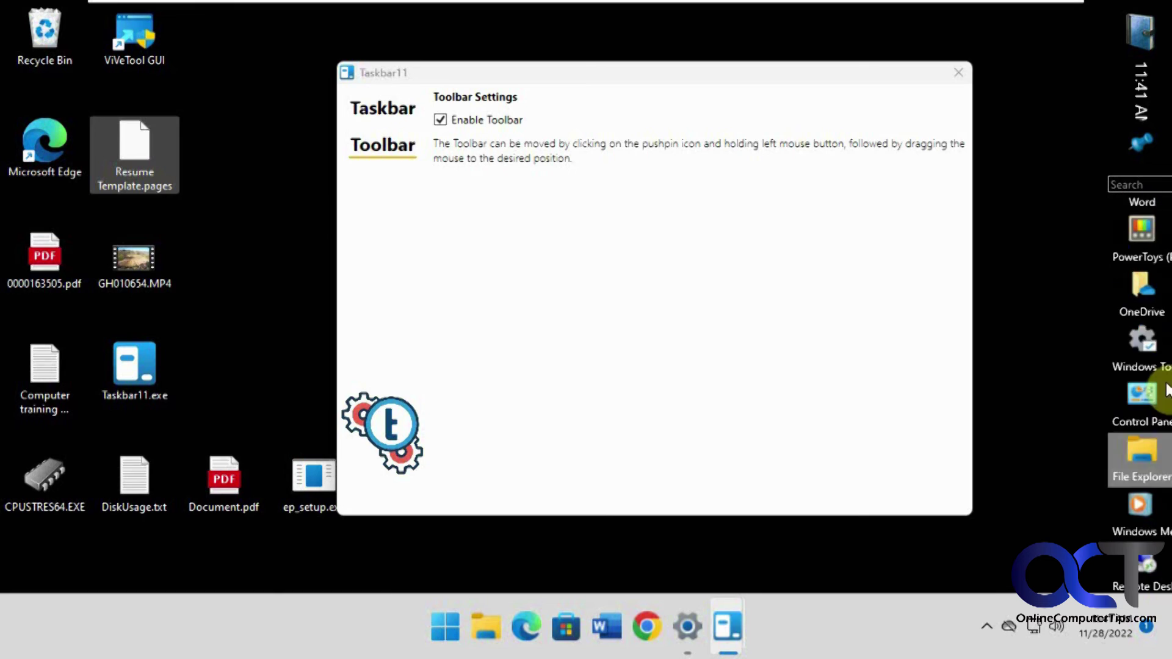
pyautogui.scroll(2, 1148, 366)
pyautogui.scroll(2, 1149, 256)
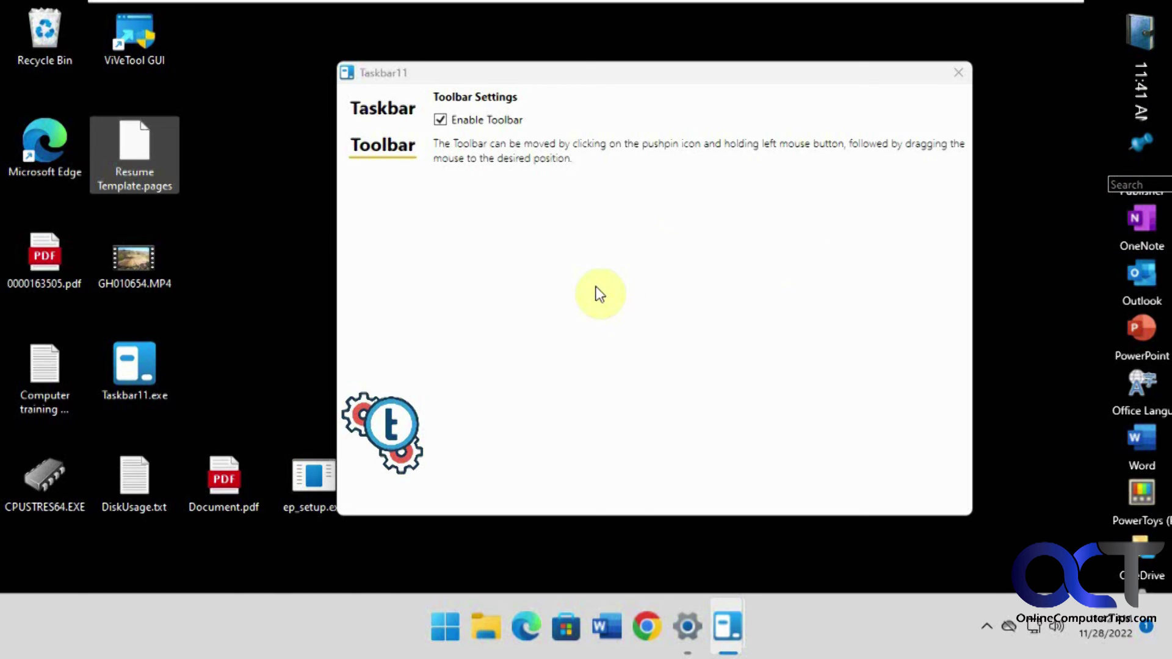
# Return to Taskbar11's Taskbar page, leaving the Taskbar Position dropdown at Top
pyautogui.click(381, 113)
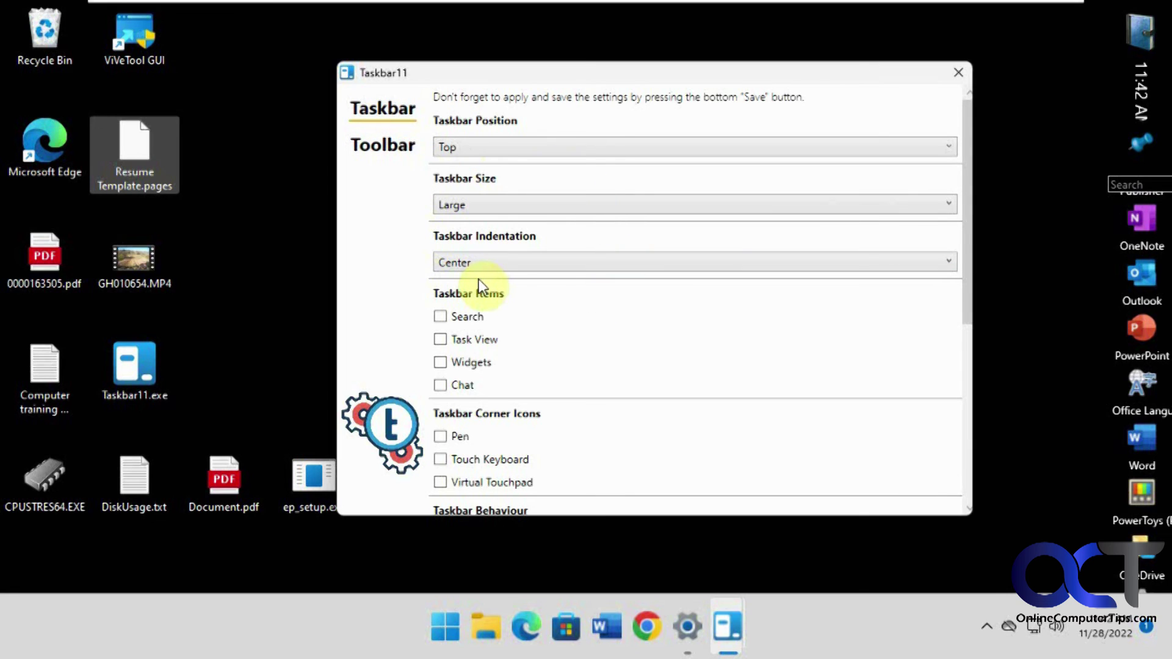
pyautogui.click(509, 148)
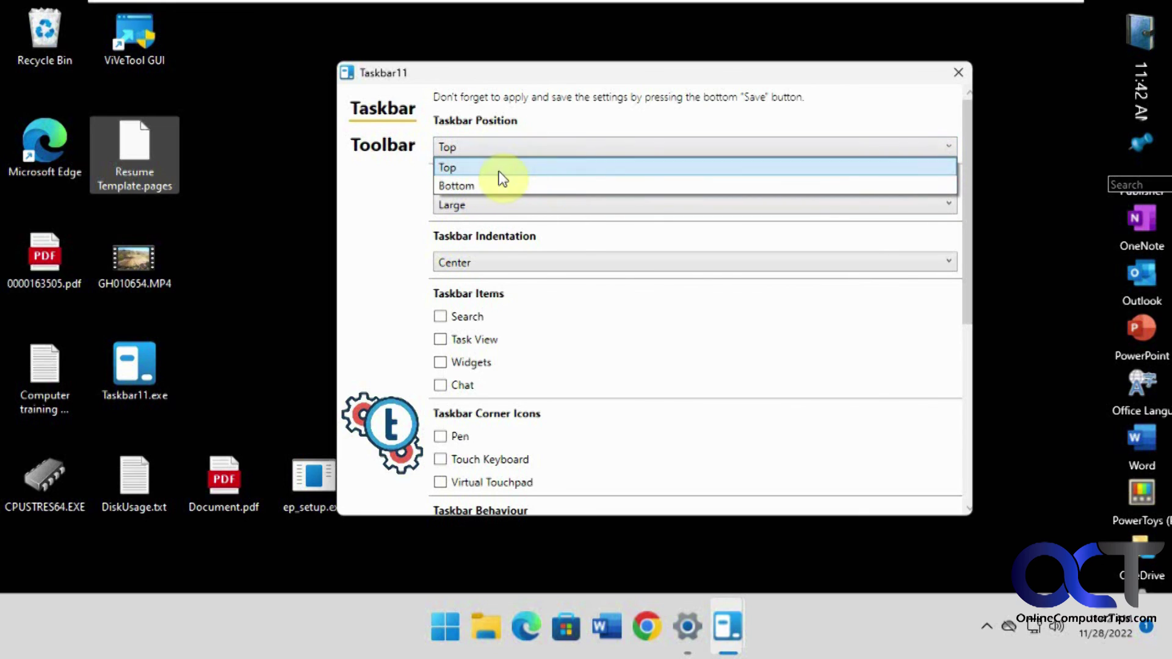
pyautogui.click(404, 254)
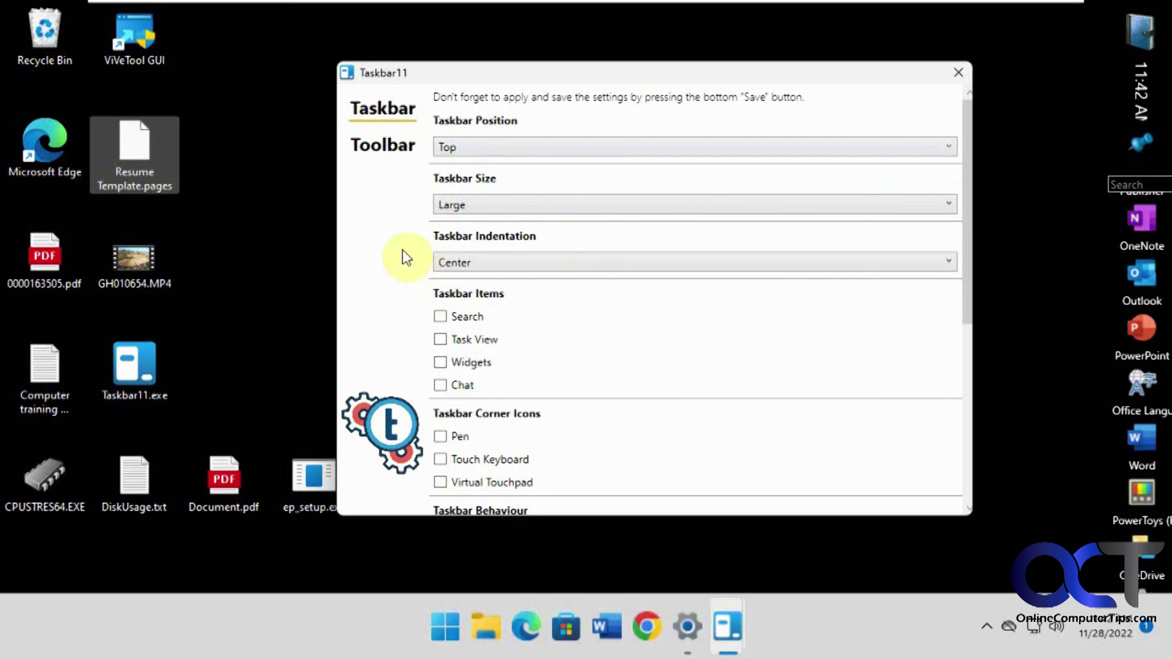